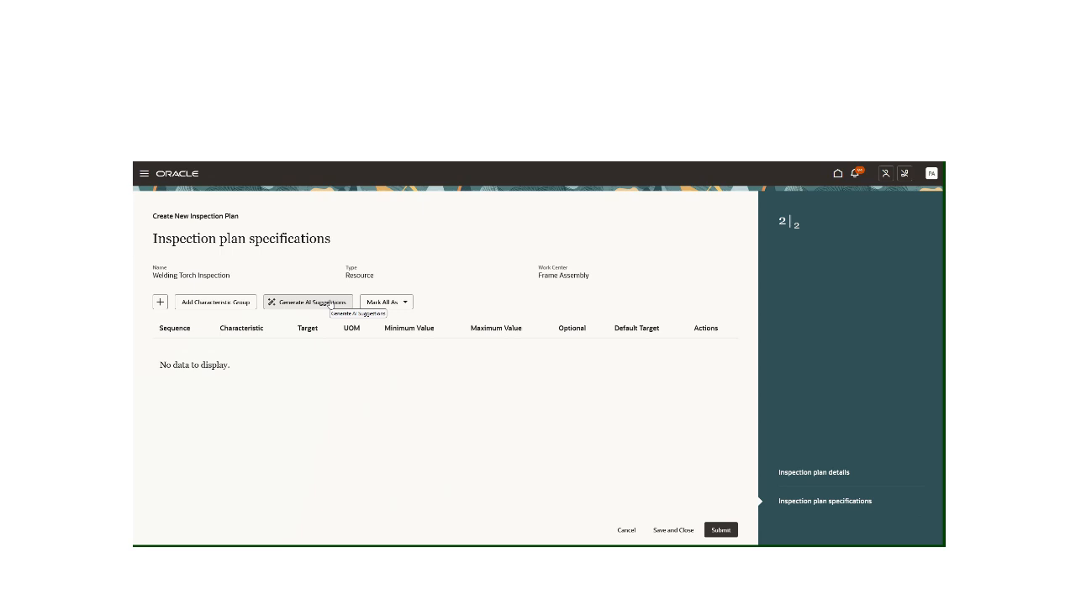
# Generate AI characteristic suggestions for the Welding Torch Inspection plan, preview the first few, and return to the first suggestion
pyautogui.click(328, 304)
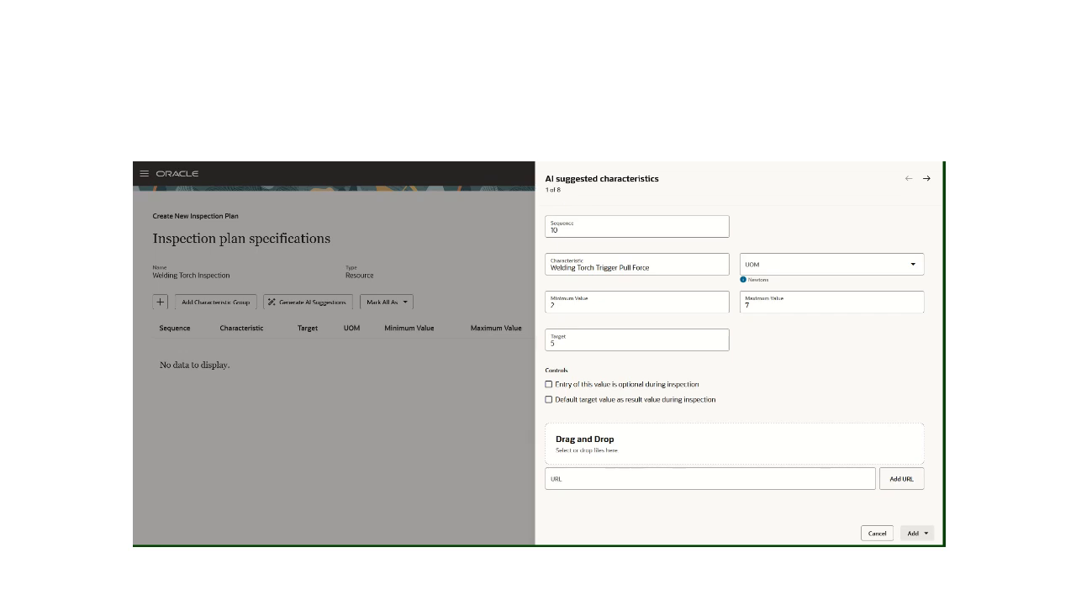
pyautogui.click(926, 179)
pyautogui.click(927, 180)
pyautogui.click(907, 180)
pyautogui.click(908, 180)
# Set the Welding Torch Trigger Pull Force characteristic's UOM to Unit, minimum value to 1, maximum value to 8, and target to 6
pyautogui.click(787, 266)
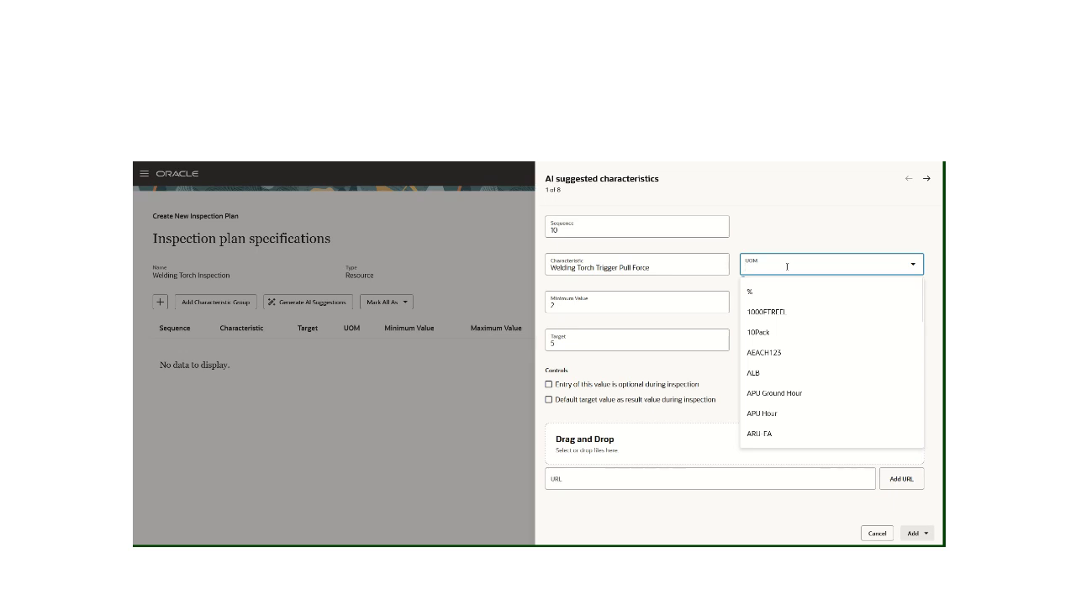
pyautogui.write('uNIT')
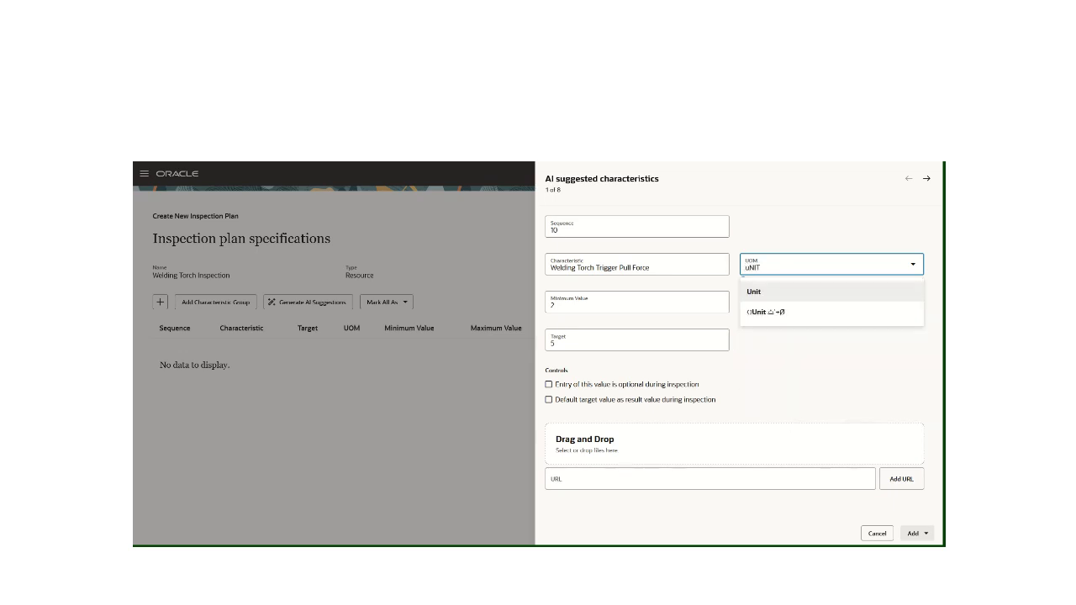
pyautogui.click(768, 292)
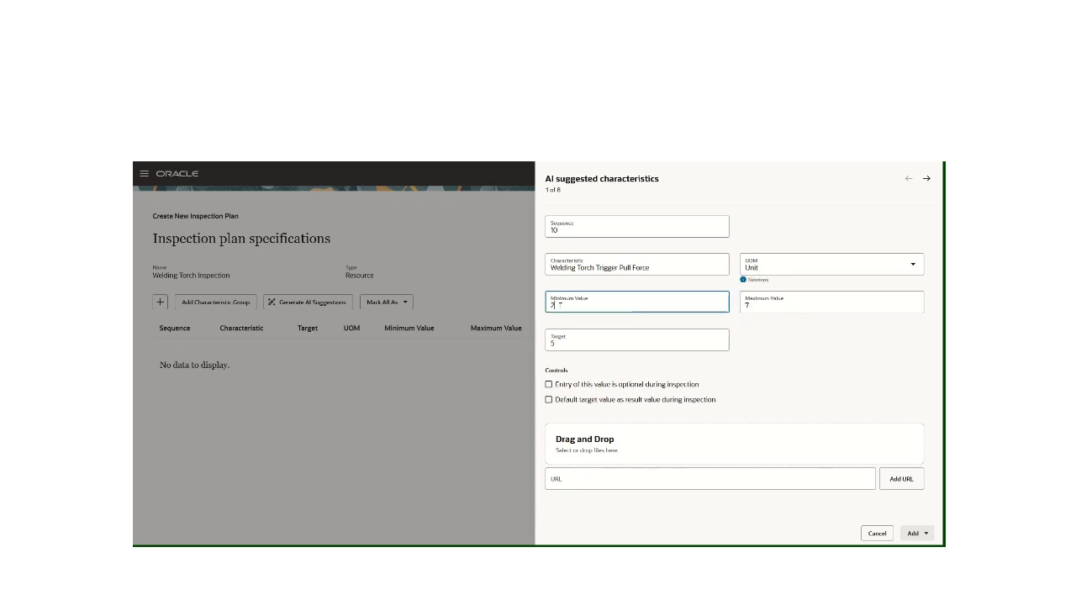
pyautogui.press('BackSpace')
pyautogui.click(782, 305)
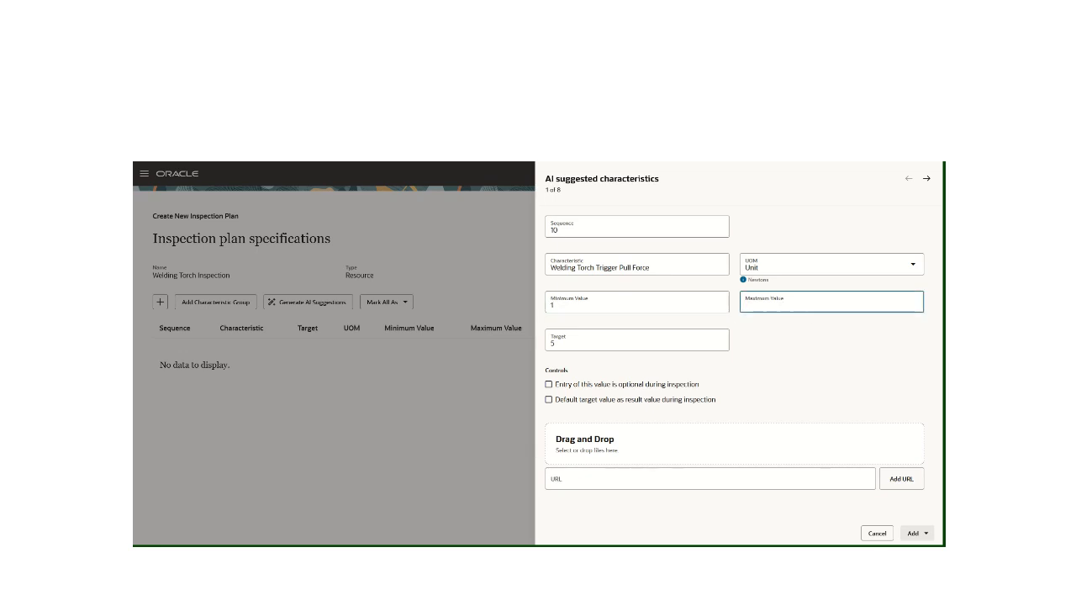
pyautogui.click(570, 342)
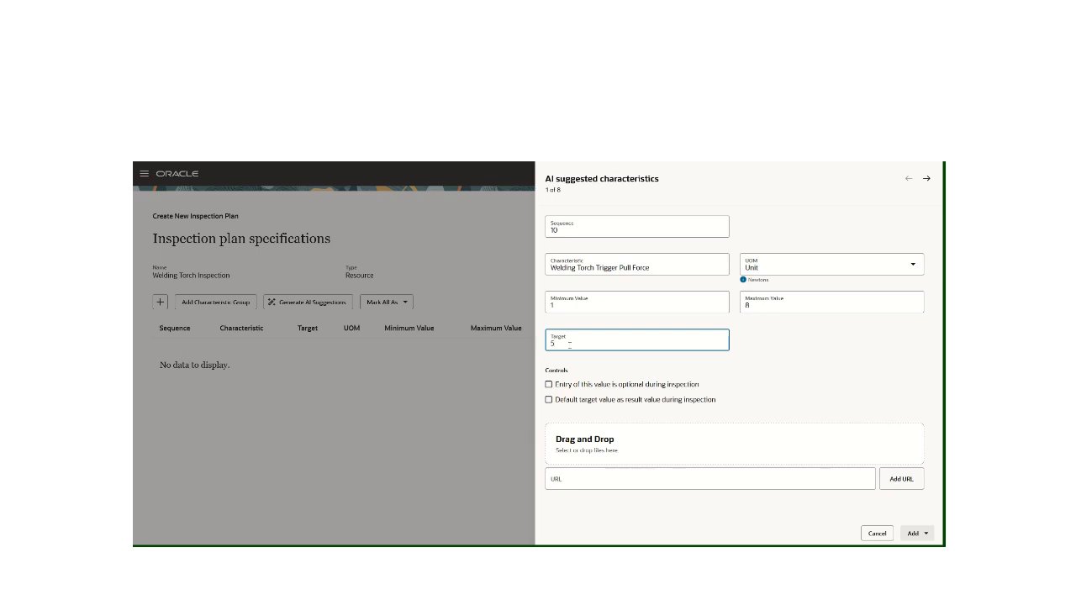
pyautogui.write('6')
pyautogui.press('BackSpace')
pyautogui.press('BackSpace')
pyautogui.write('6')
# Default the target as the result value for Trigger Pull Force, and add the characteristic, continuing to the next suggestion
pyautogui.click(549, 400)
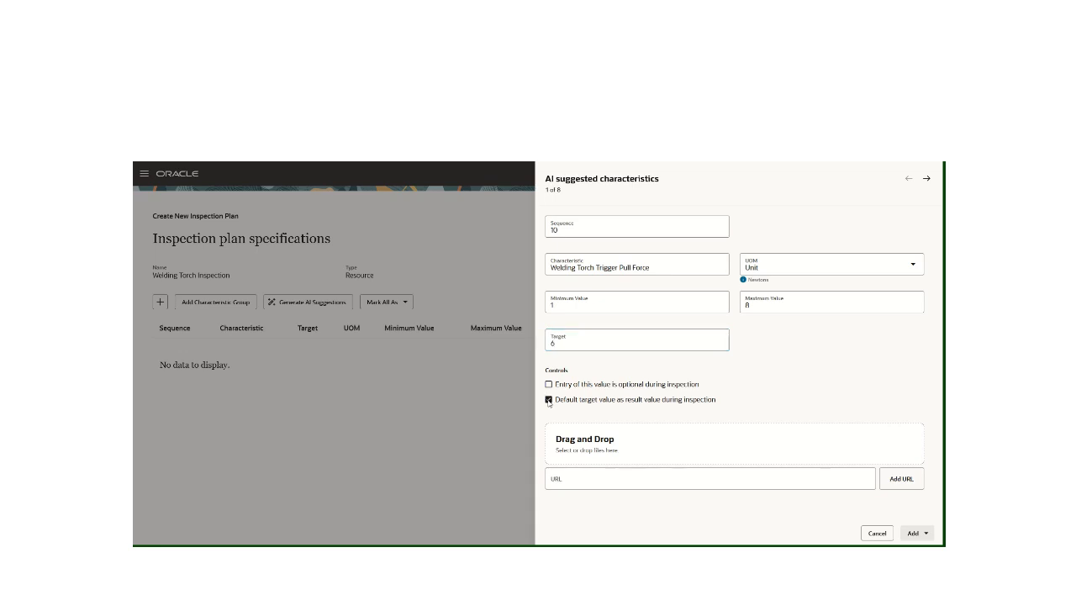
pyautogui.click(915, 535)
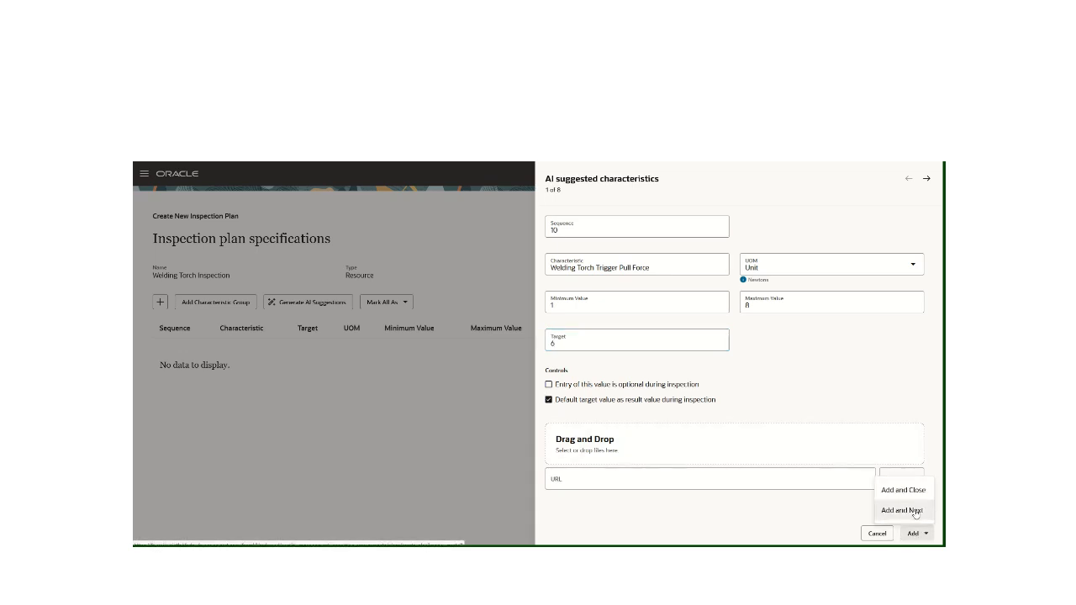
pyautogui.click(901, 510)
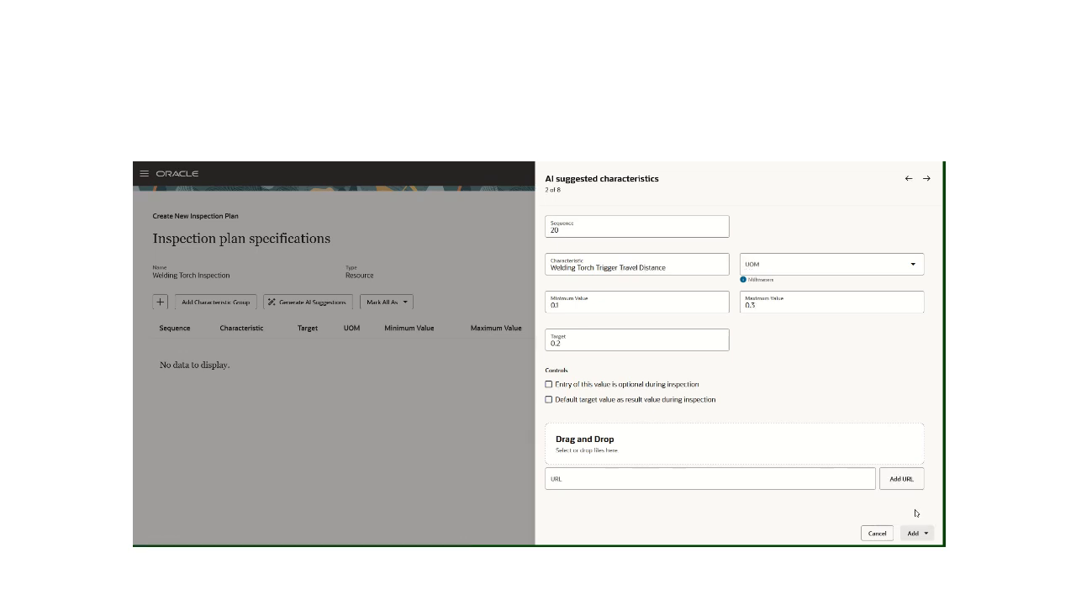
# Add the Welding Torch Trigger Travel Distance characteristic with Milliliter as UOM and its target defaulted as the result value, continuing to the next suggestion
pyautogui.click(752, 268)
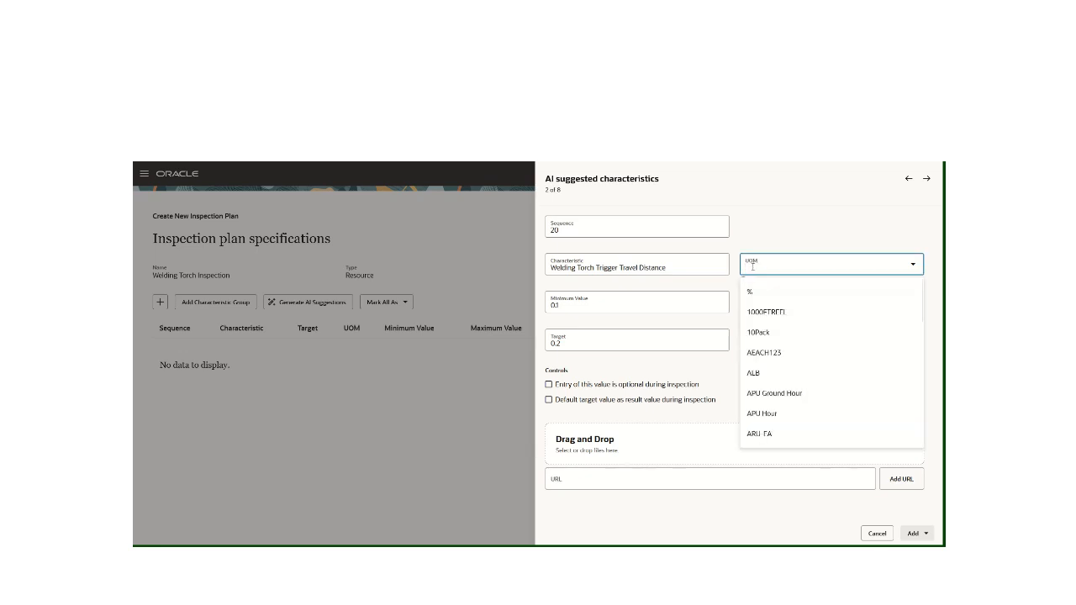
pyautogui.write('milLi')
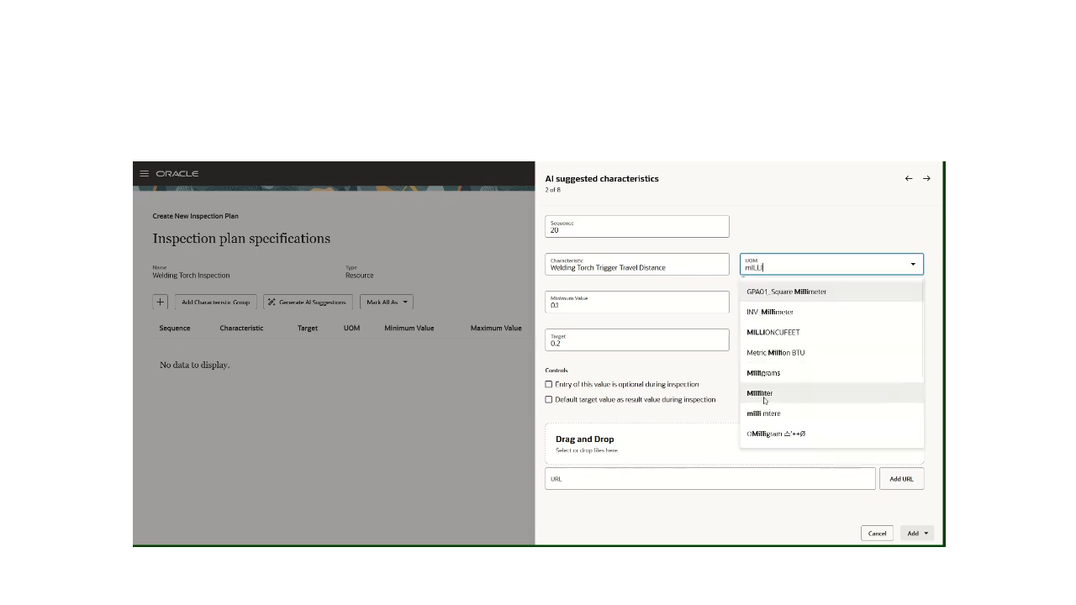
pyautogui.click(763, 395)
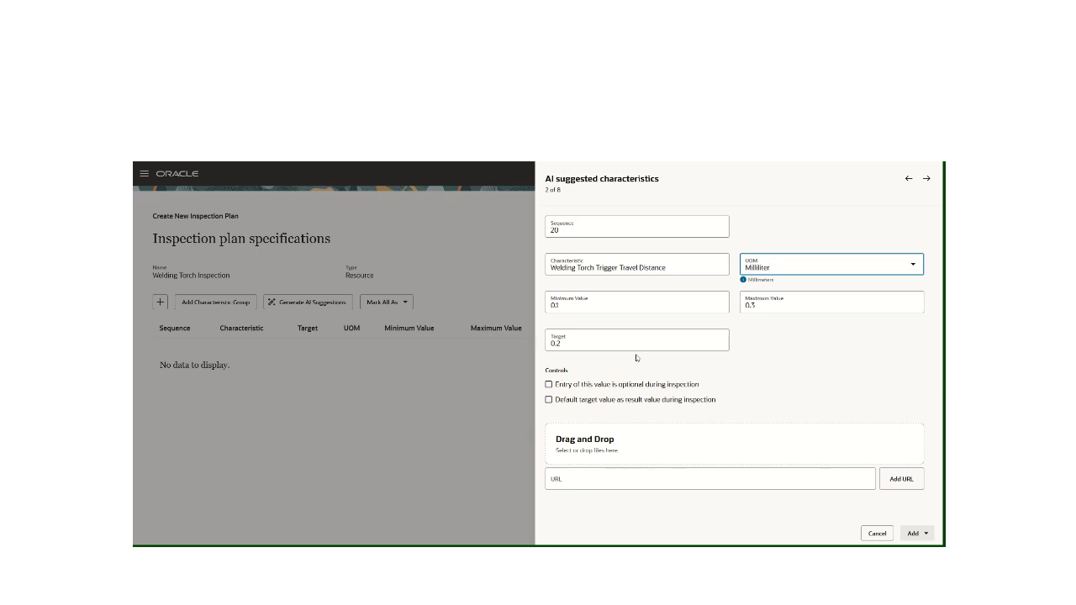
pyautogui.click(548, 400)
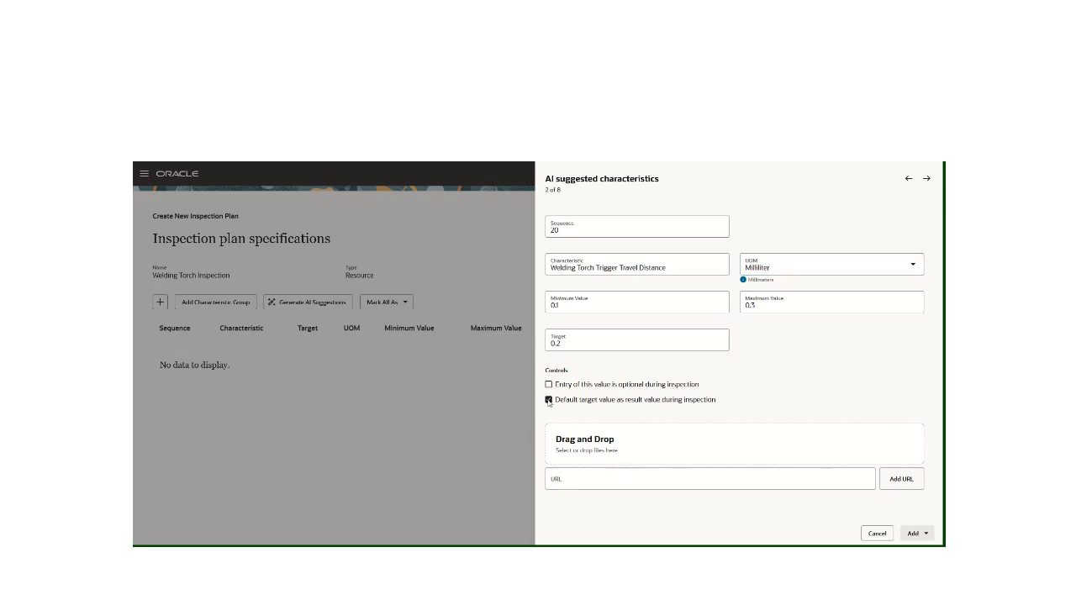
pyautogui.click(916, 536)
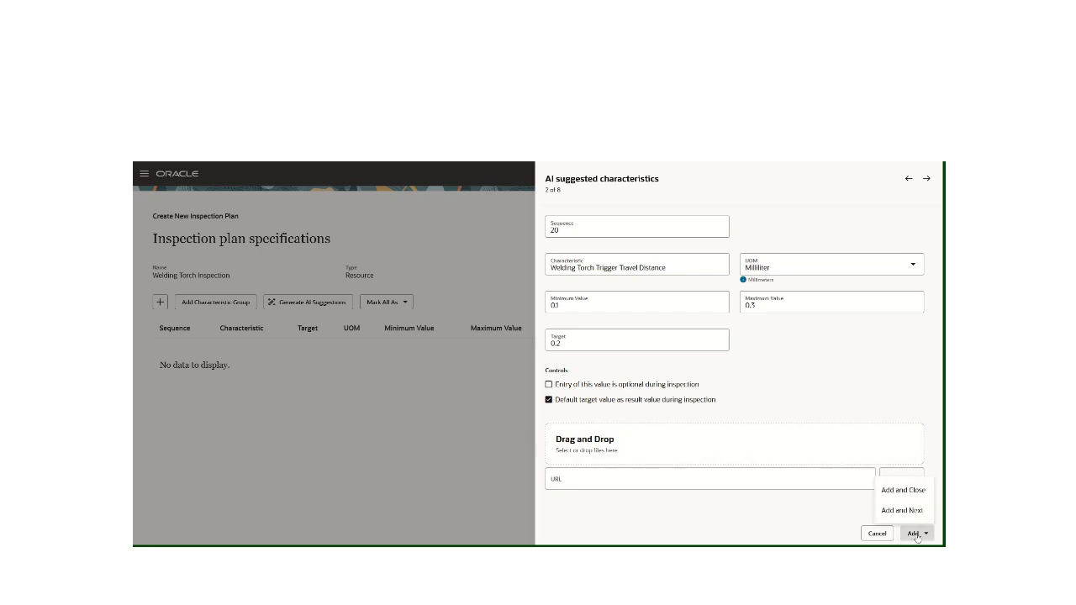
pyautogui.click(908, 510)
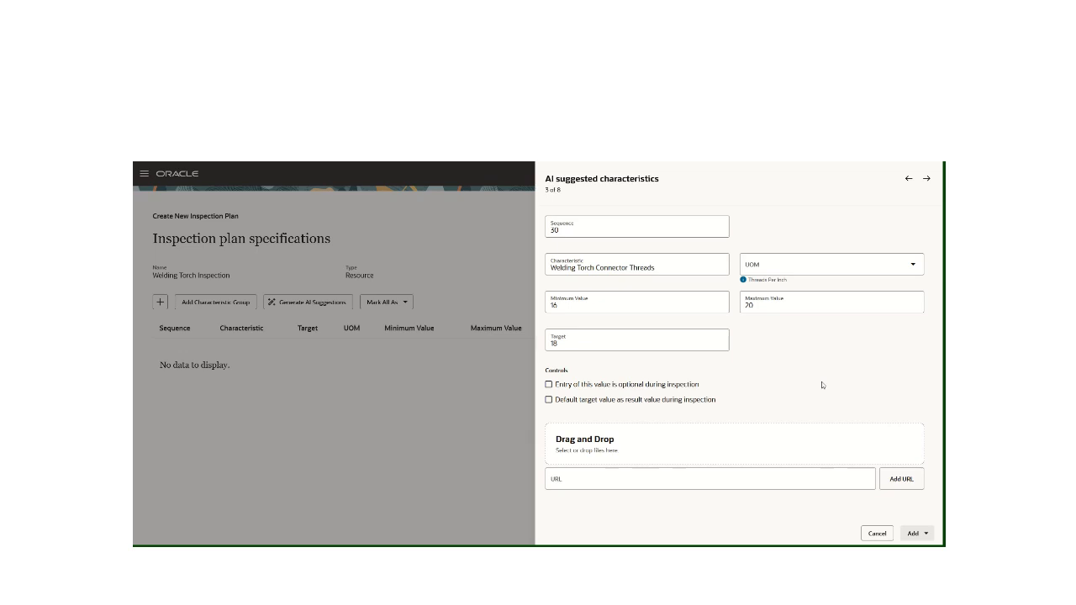
# Skip the Connector Threads and Exterior Finish suggestions, and set the Water Trap Capacity characteristic's UOM to Milliliter
pyautogui.click(928, 181)
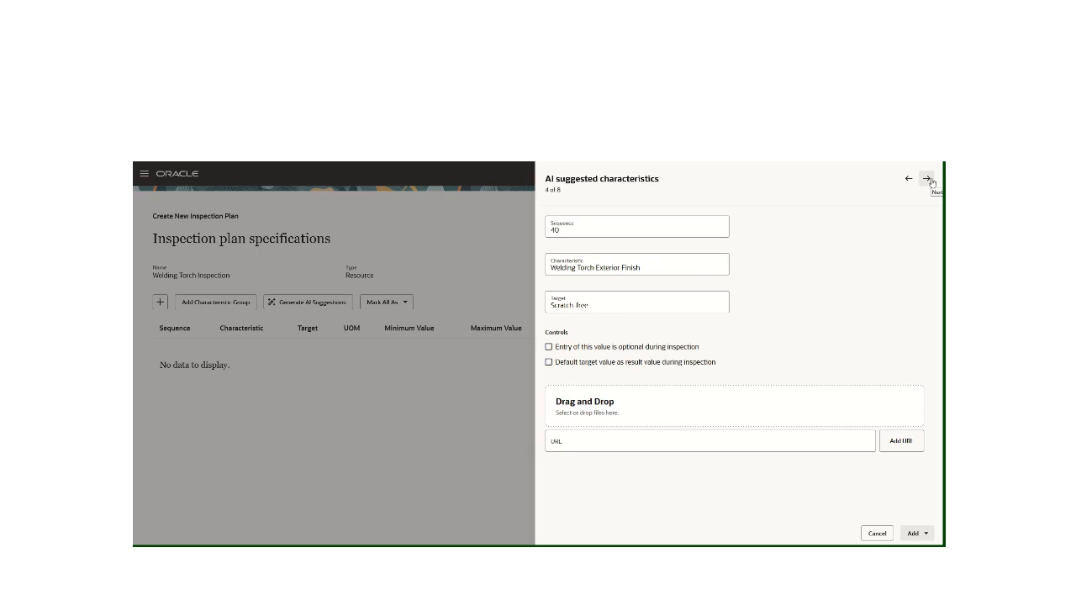
pyautogui.click(928, 180)
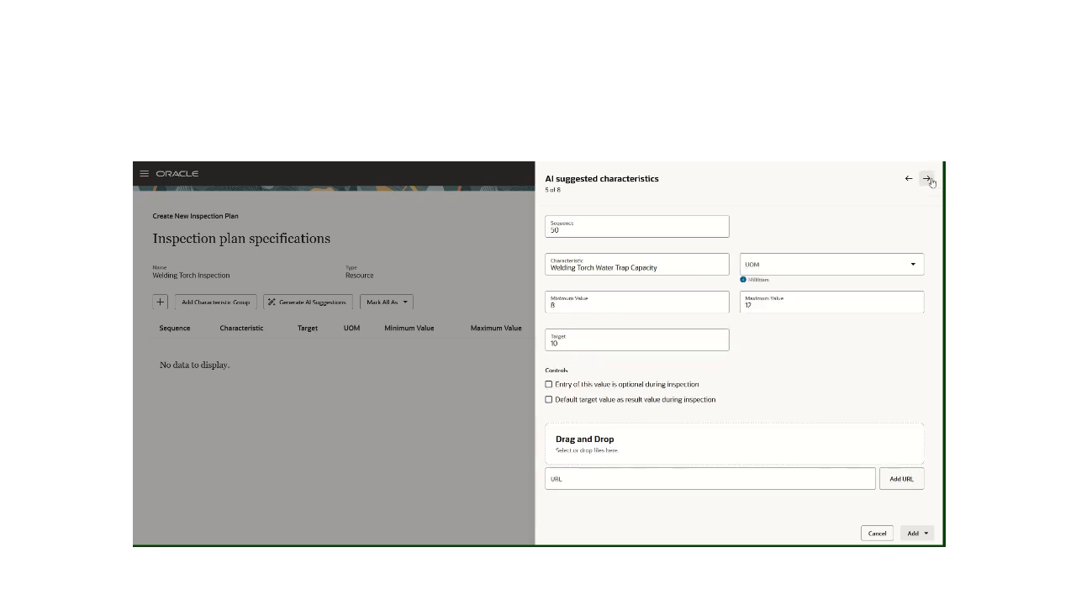
pyautogui.click(797, 264)
pyautogui.write('m')
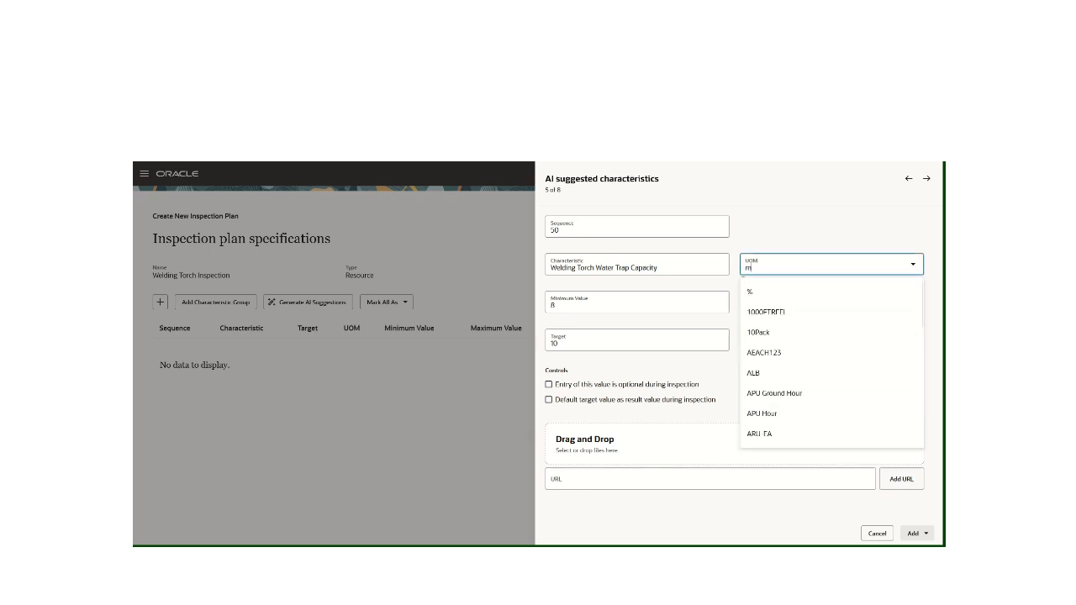
pyautogui.write('ilL')
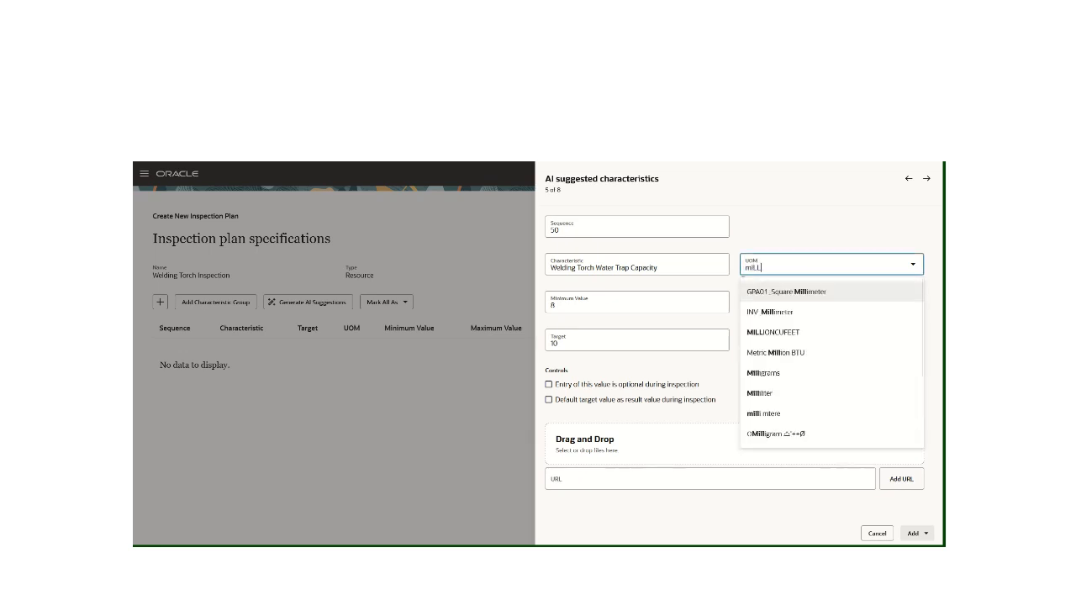
pyautogui.click(759, 393)
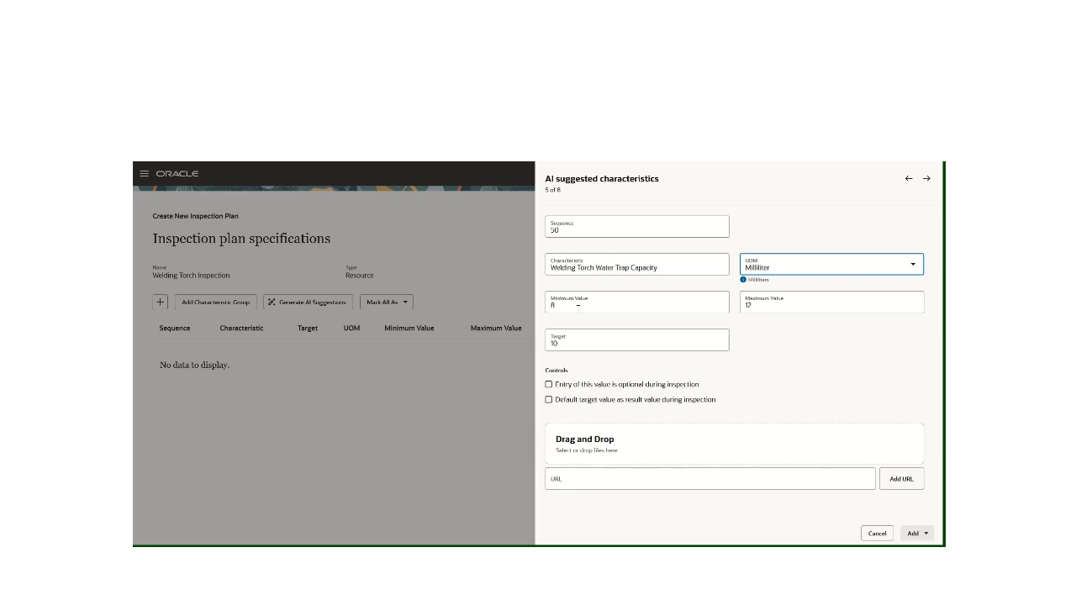
# Set Water Trap Capacity to minimum 6, maximum 14, and target 12, and make its entry optional during inspection
pyautogui.click(578, 306)
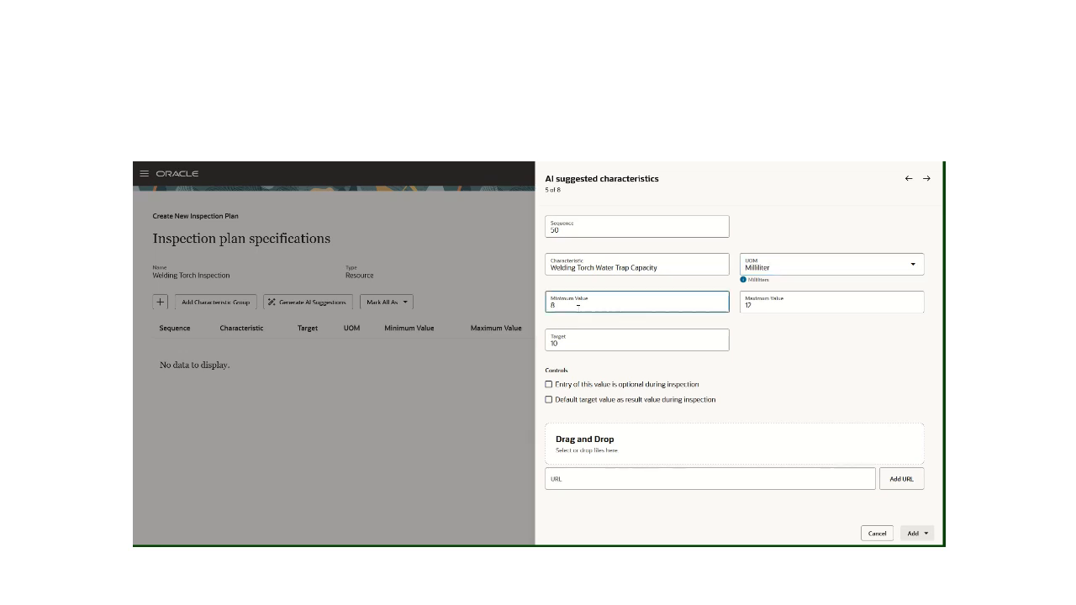
pyautogui.write('6')
pyautogui.press('BackSpace')
pyautogui.click(741, 305)
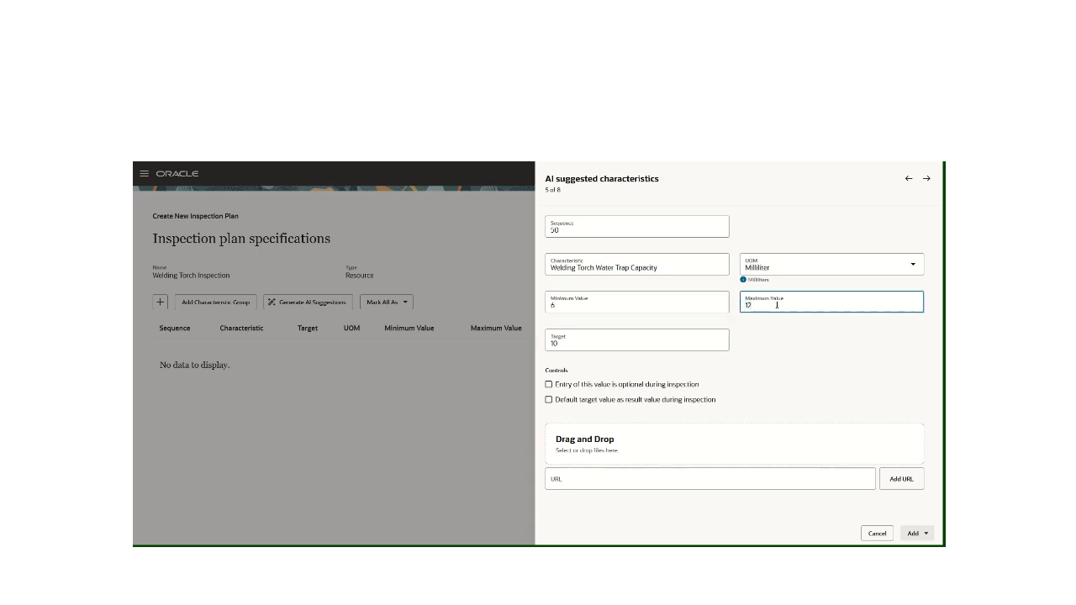
pyautogui.press('BackSpace')
pyautogui.write('4')
pyautogui.click(597, 346)
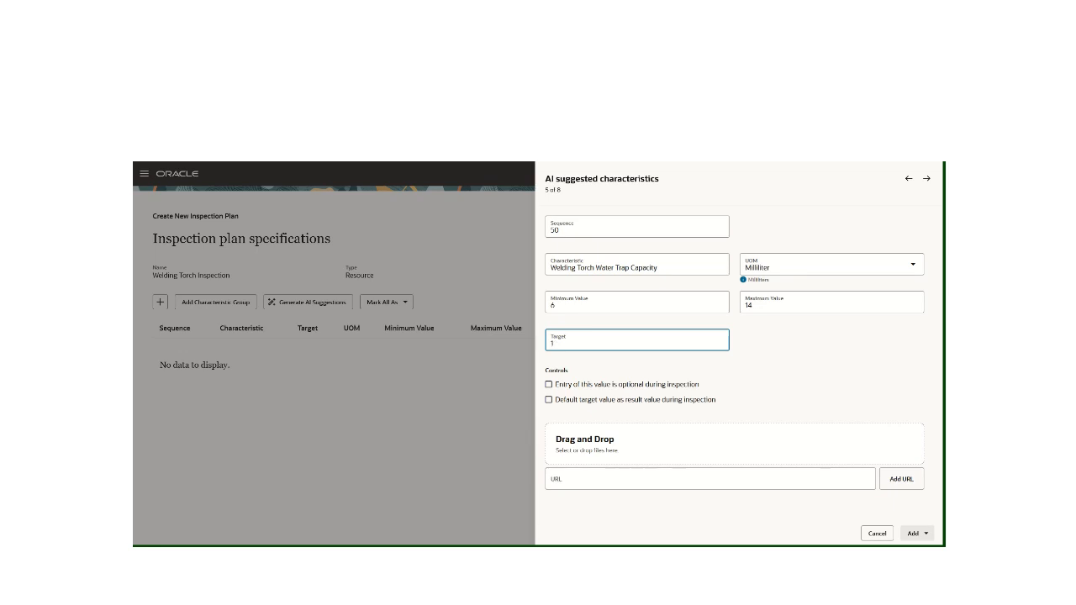
pyautogui.write('2')
pyautogui.click(549, 385)
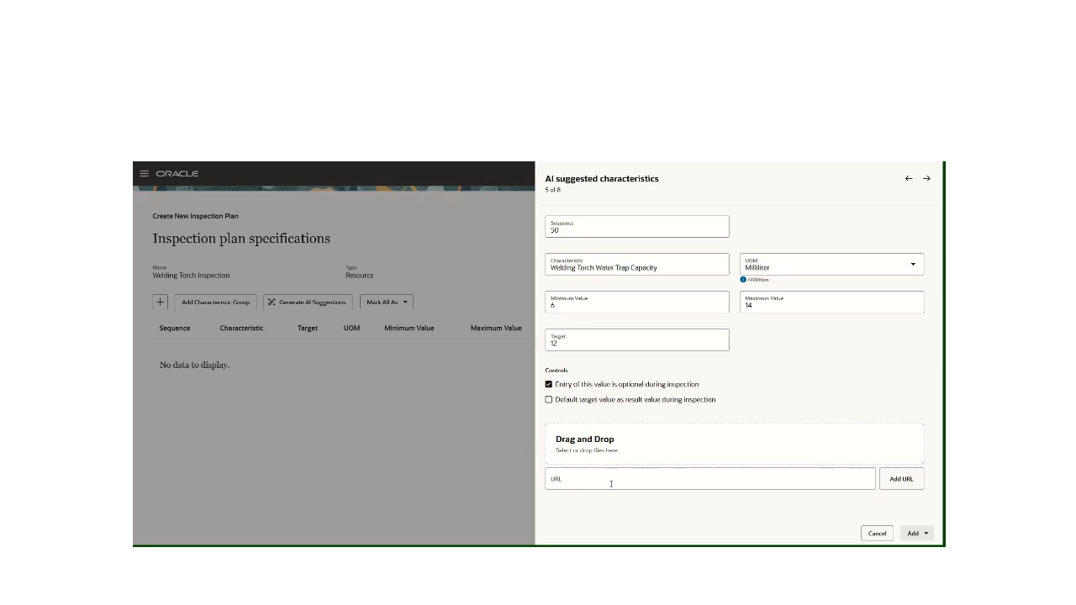
# Attach the file image (2).png to Water Trap Capacity and add the characteristic, continuing to the next suggestion
pyautogui.click(640, 455)
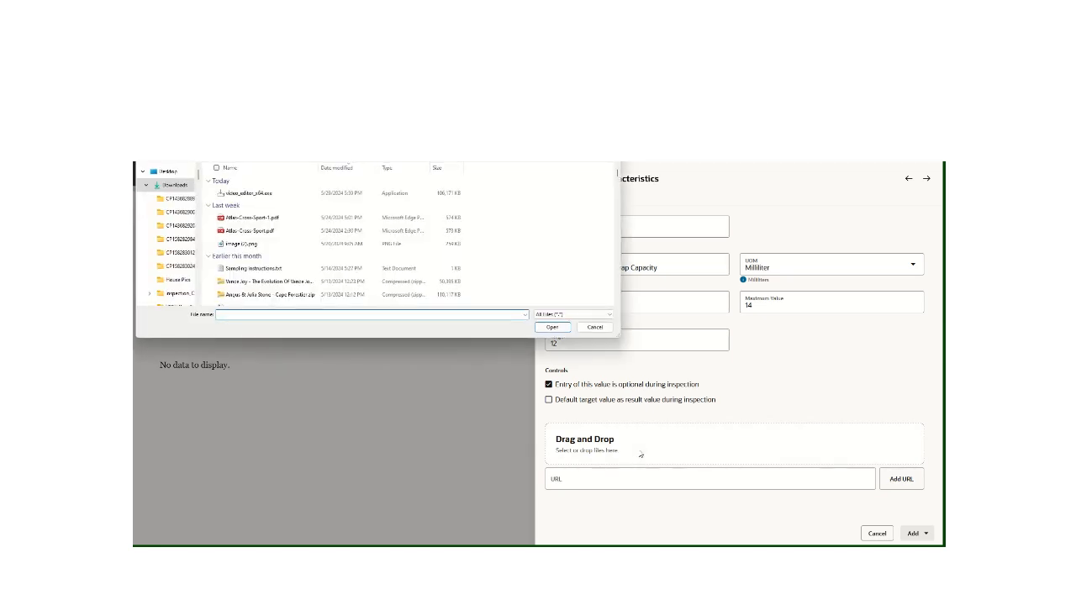
pyautogui.click(246, 245)
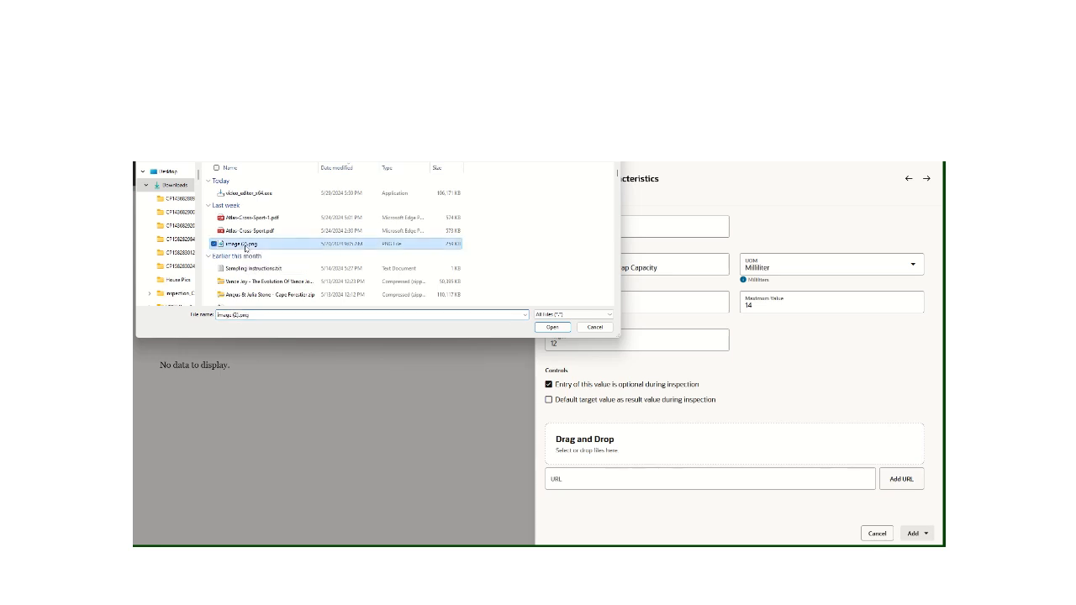
pyautogui.click(559, 330)
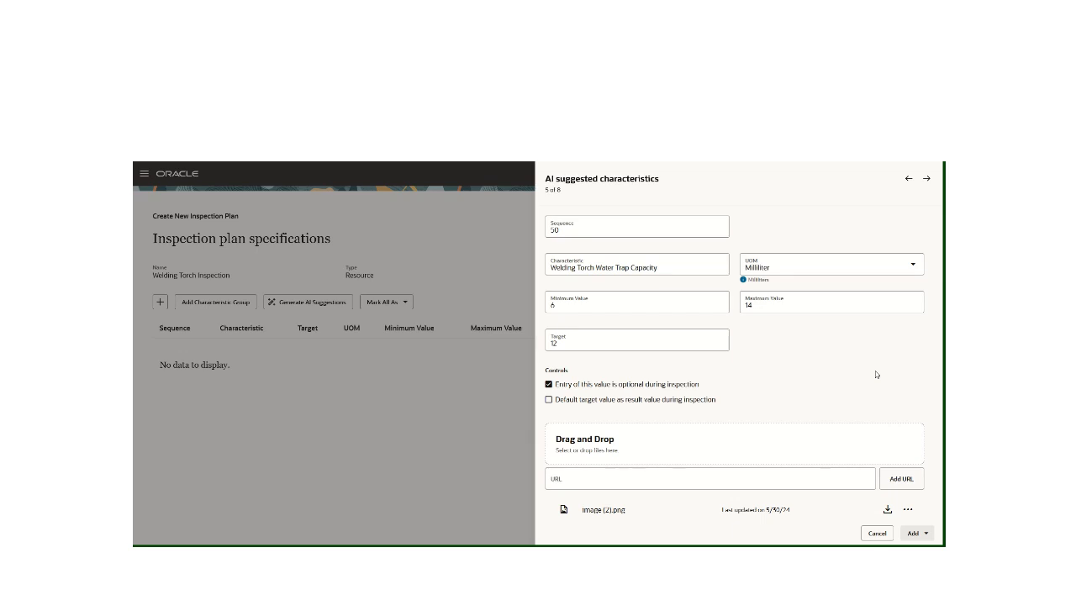
pyautogui.click(919, 535)
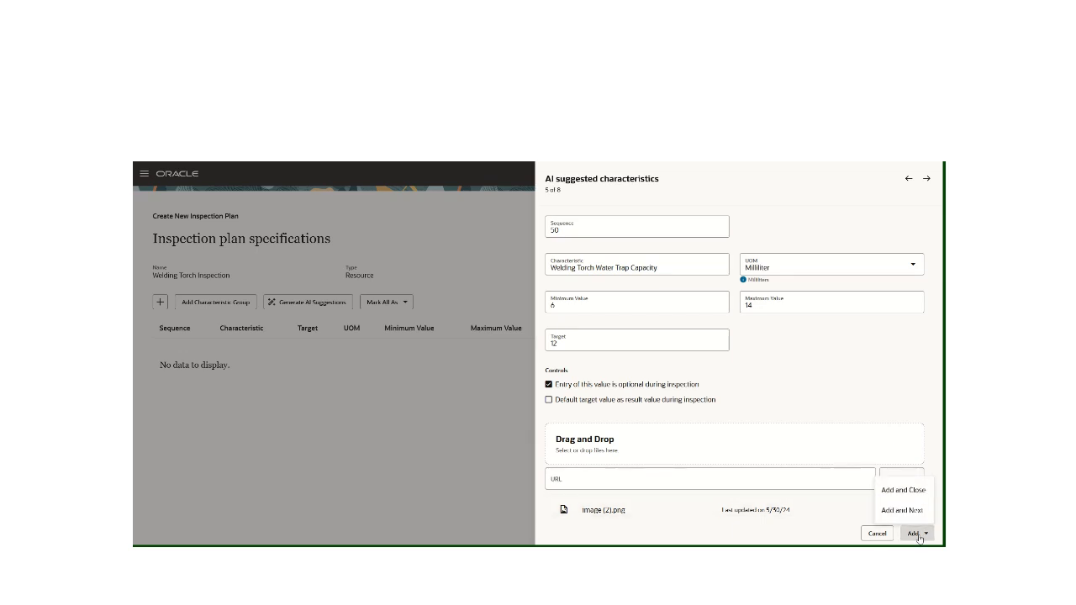
pyautogui.click(913, 511)
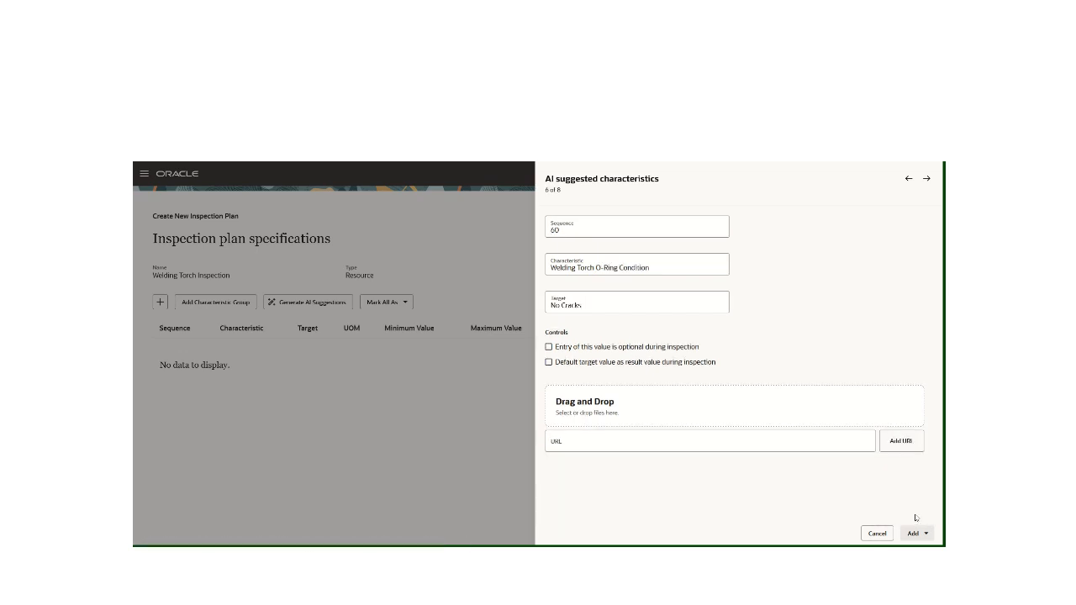
# Skip the O-Ring Condition suggestion and add the Welding Torch Cable Insulation characteristic, continuing to the next suggestion
pyautogui.click(927, 179)
pyautogui.click(926, 538)
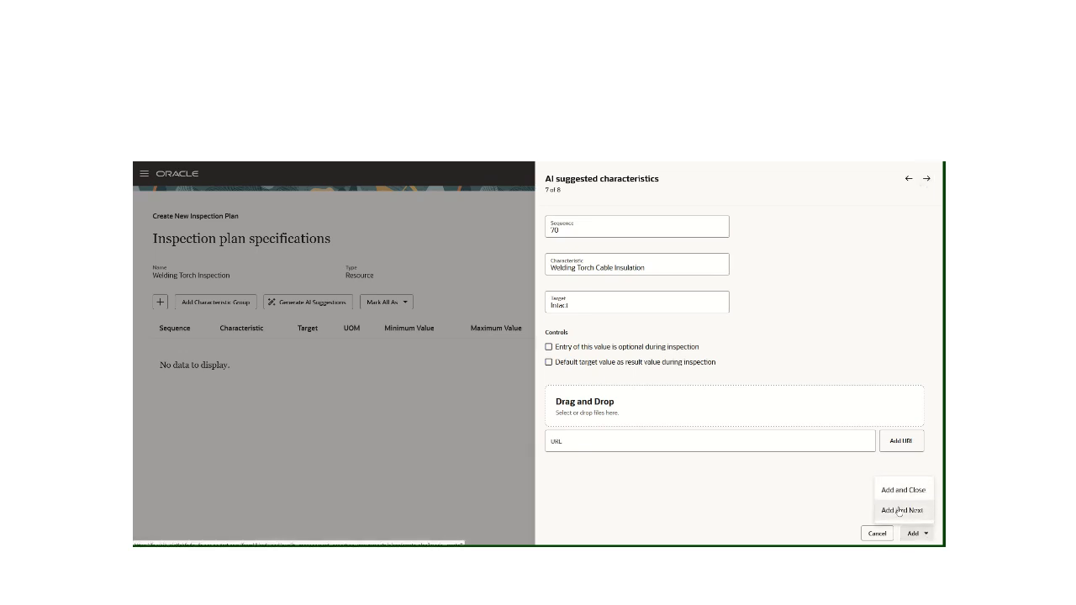
pyautogui.click(900, 511)
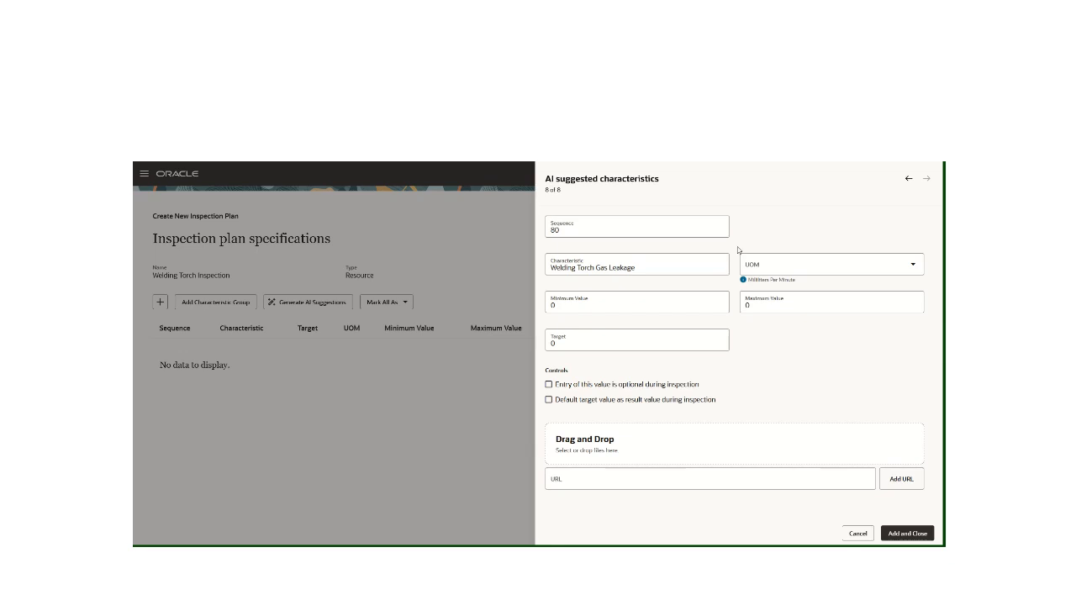
# Set Welding Torch Gas Leakage to UOM Milliliter, maximum .2 and optional entry during inspection, and add it to the plan
pyautogui.click(762, 267)
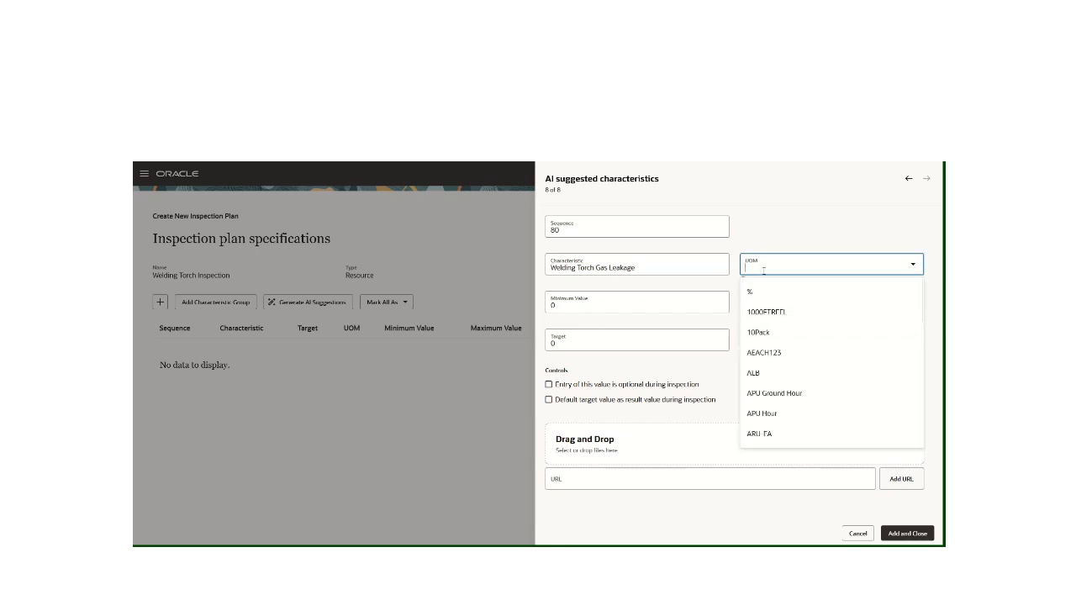
pyautogui.write('milli')
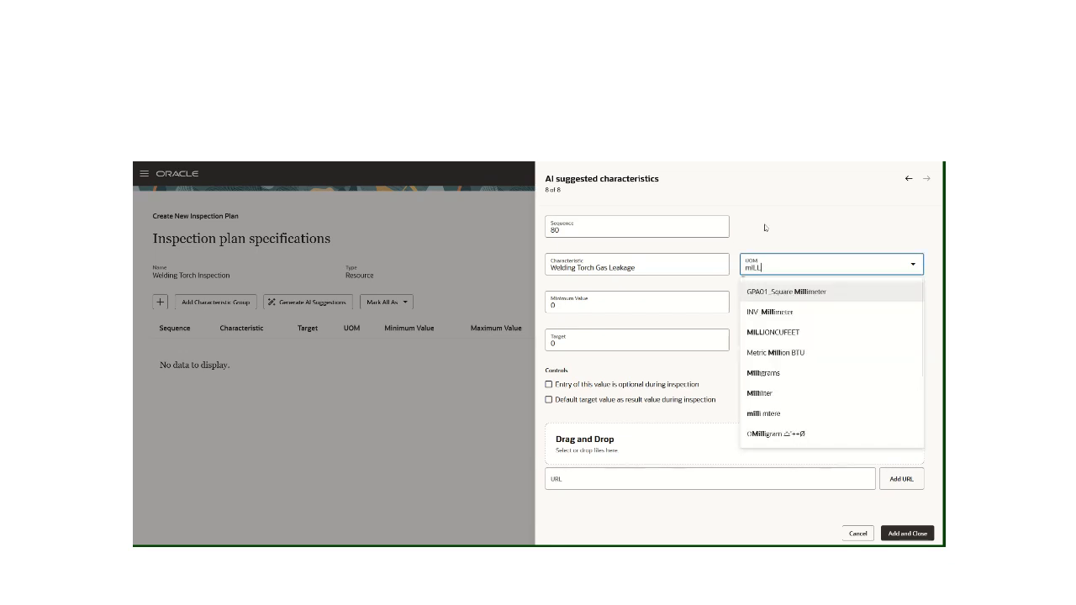
pyautogui.click(770, 393)
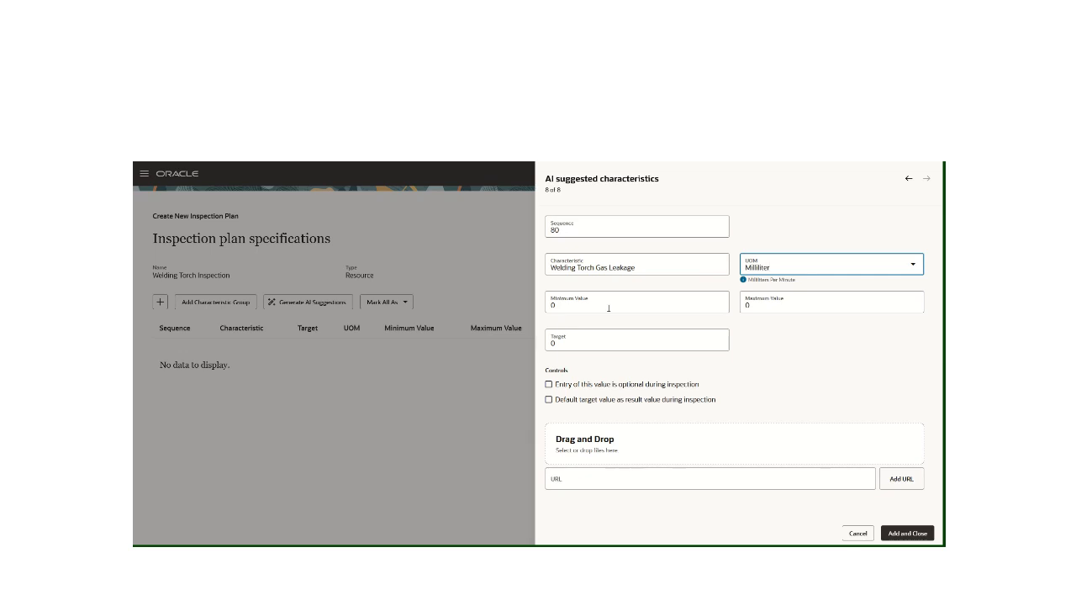
pyautogui.click(803, 306)
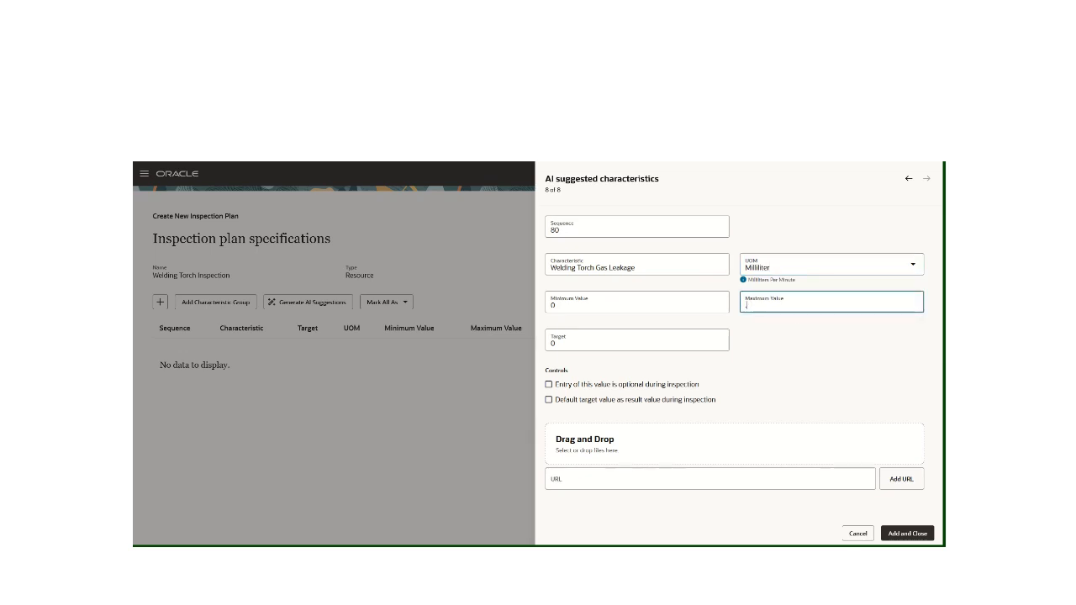
pyautogui.click(559, 345)
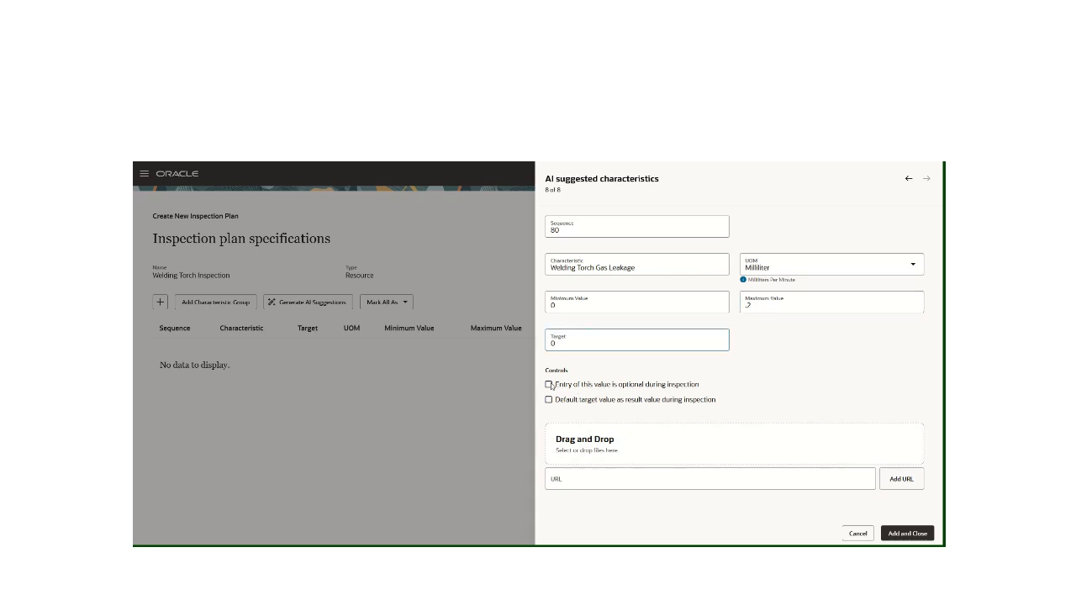
pyautogui.click(549, 385)
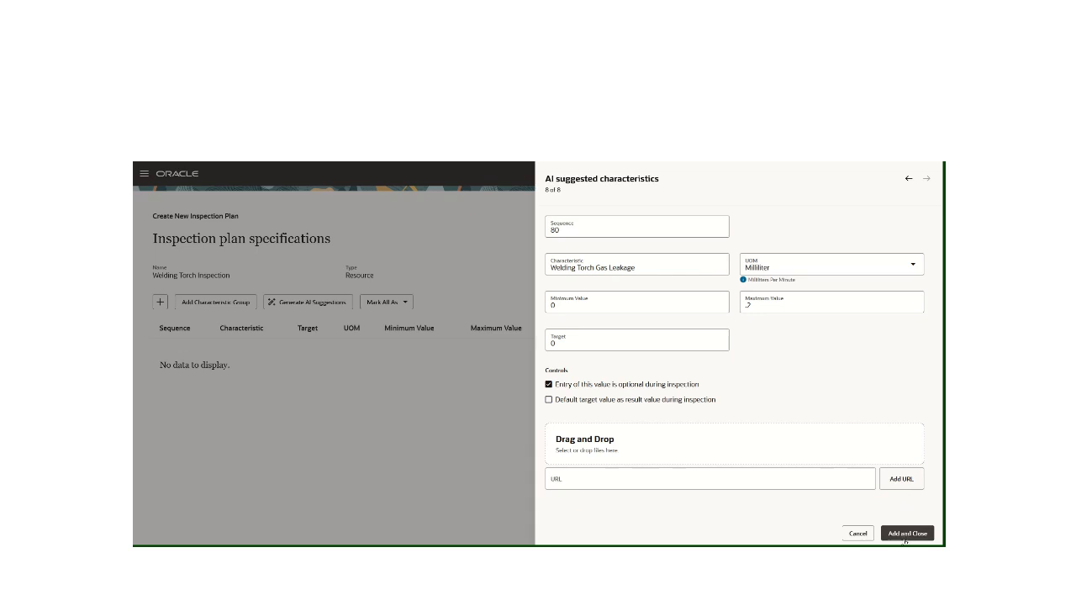
pyautogui.click(905, 538)
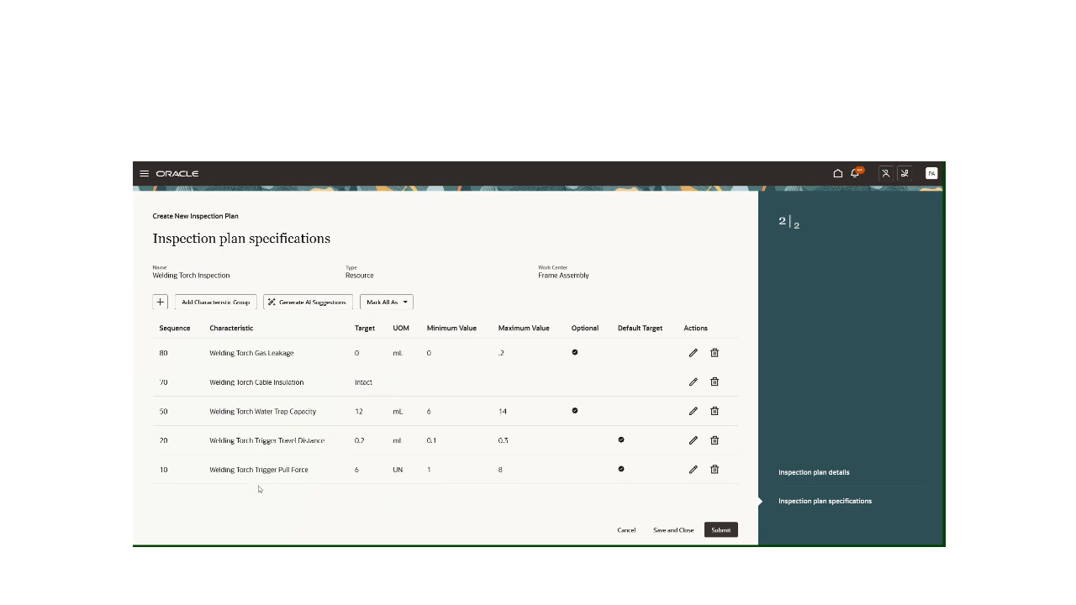
# Submit the Welding Torch Inspection plan and filter the inspection plans list by the Resource type
pyautogui.click(723, 532)
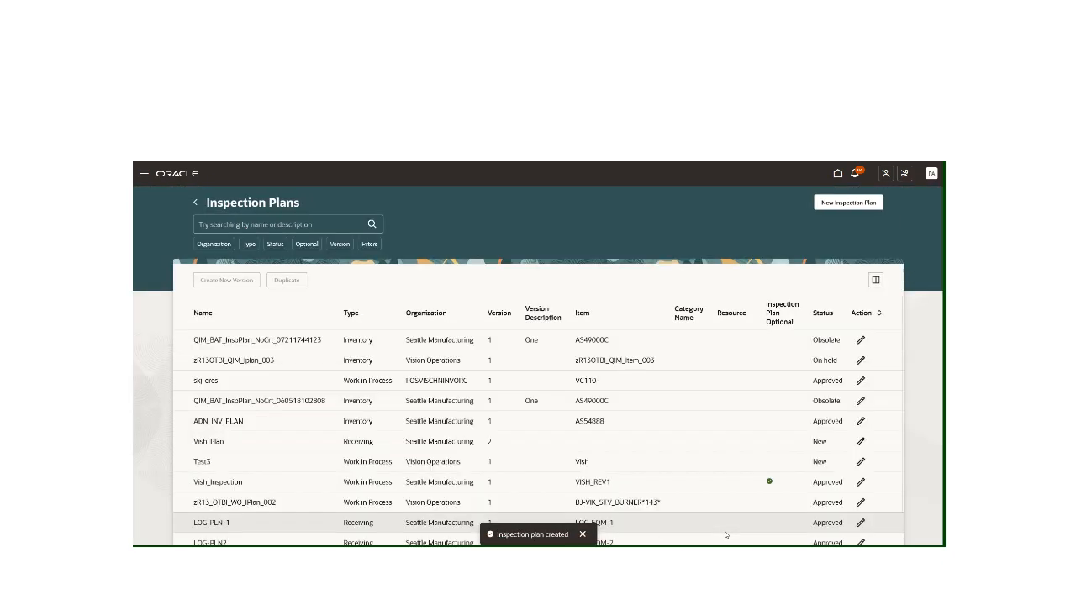
pyautogui.click(245, 247)
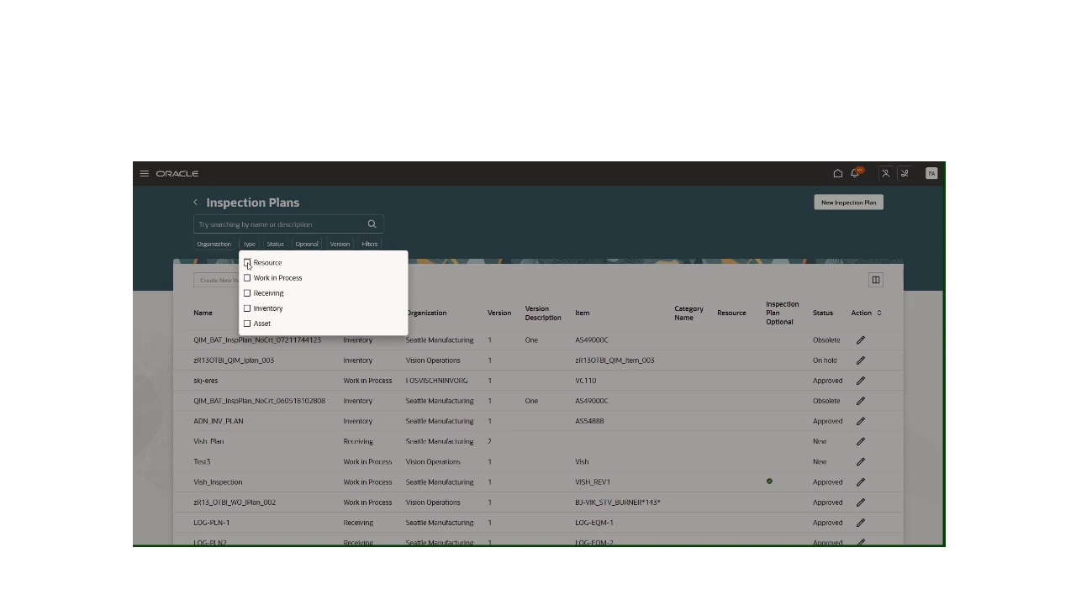
pyautogui.click(247, 263)
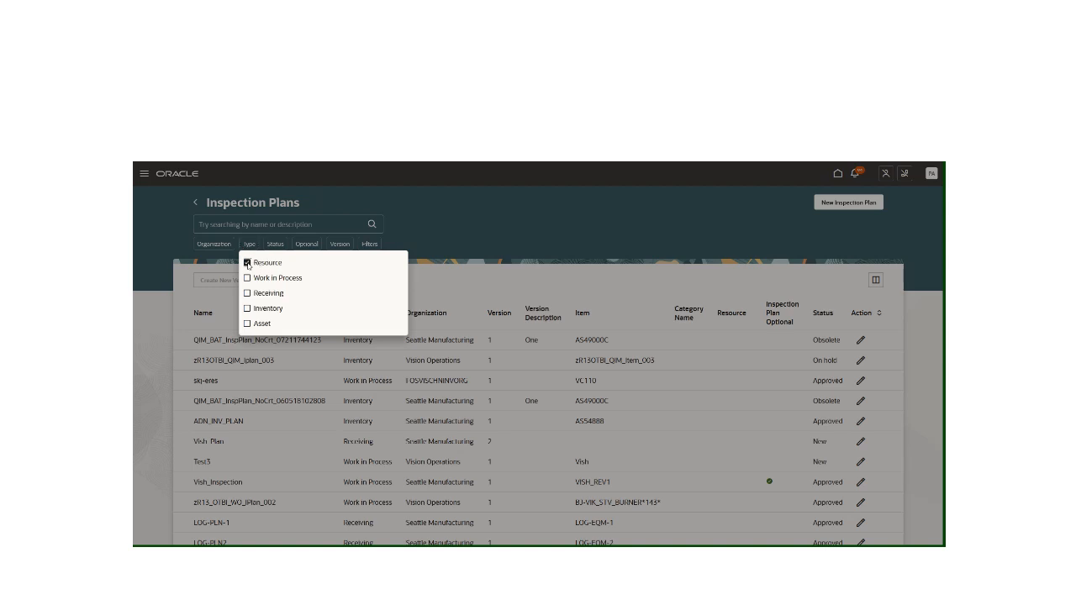
pyautogui.click(470, 227)
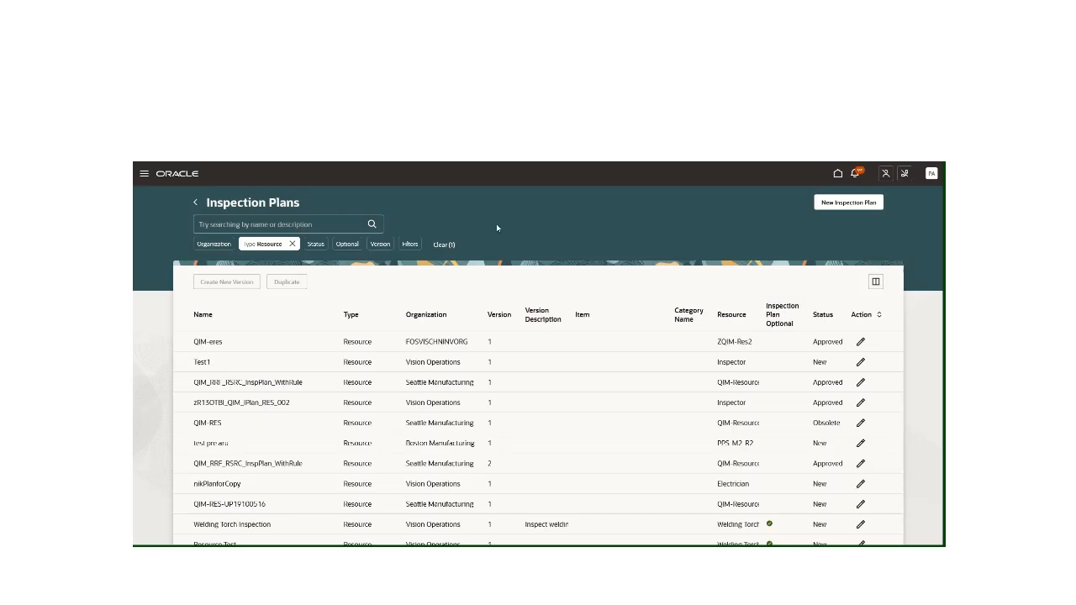
# Add a resource filter for Welding Torch to the inspection plans list and show the results
pyautogui.click(411, 245)
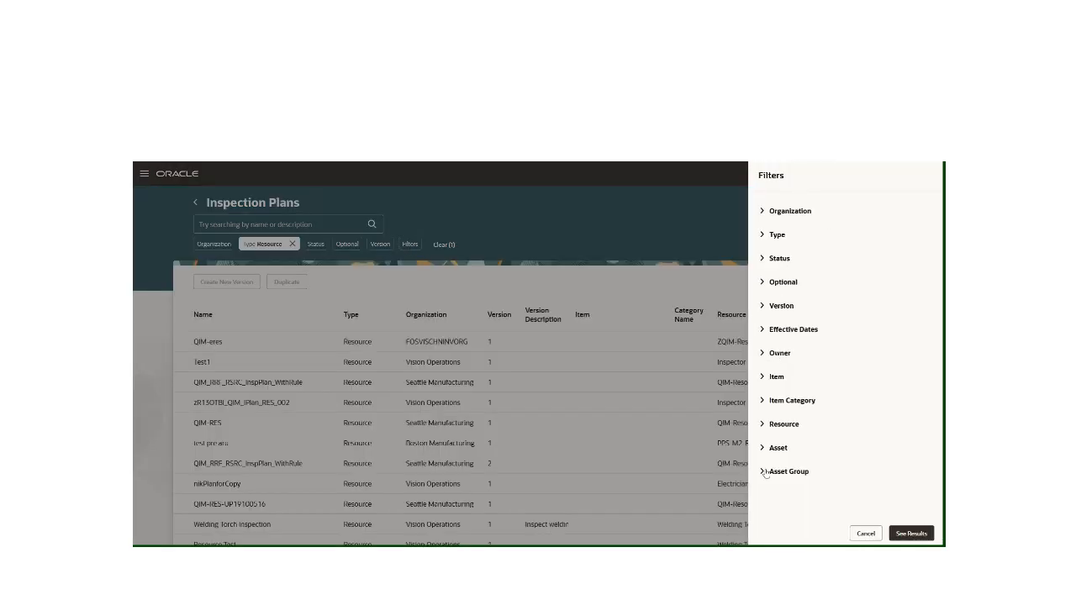
pyautogui.click(762, 426)
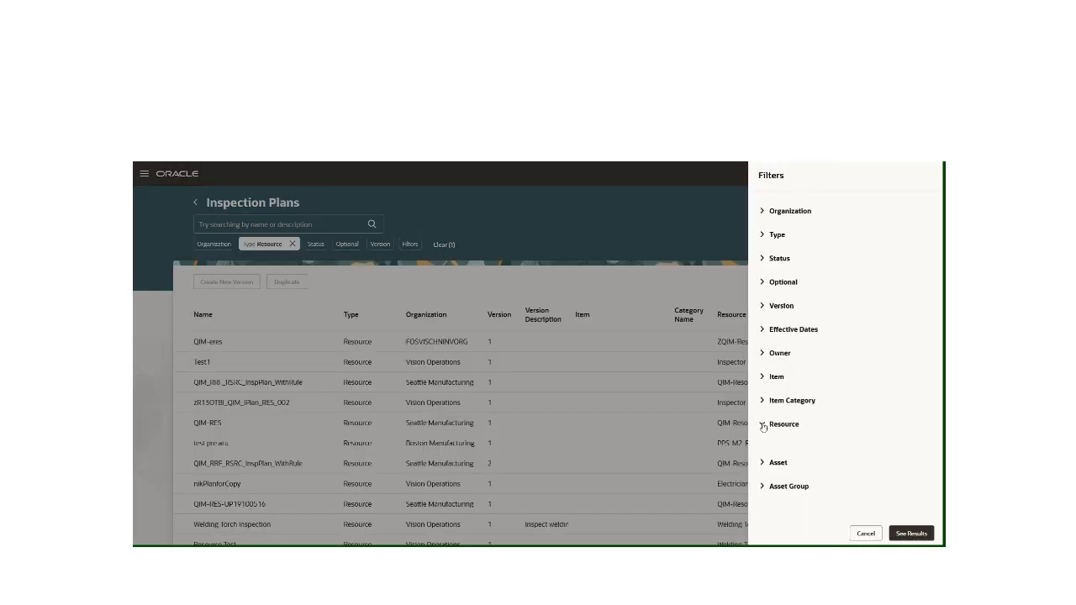
pyautogui.click(783, 453)
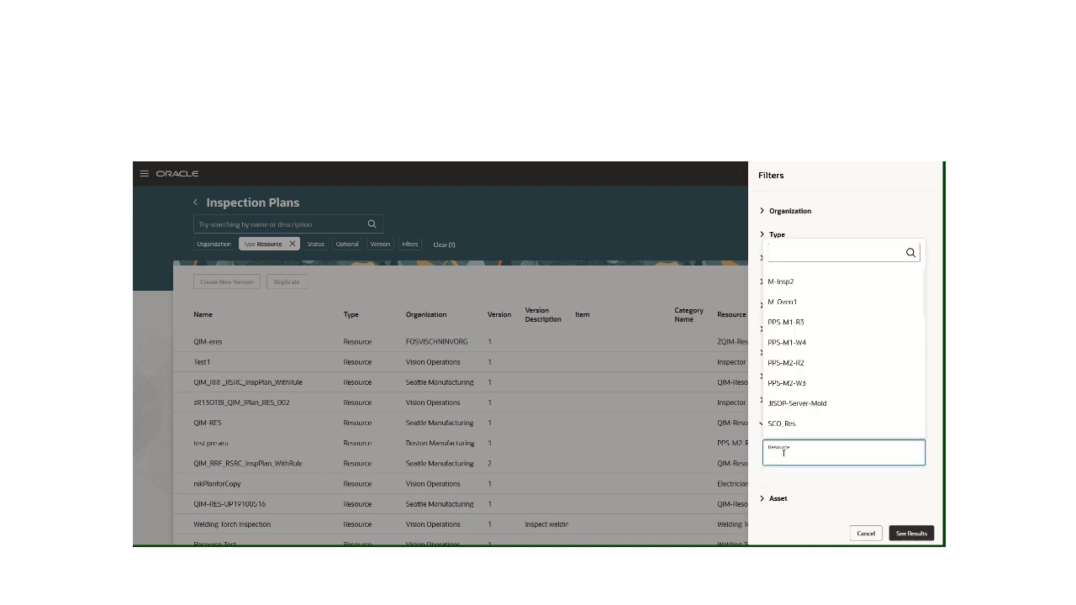
pyautogui.write('weldin')
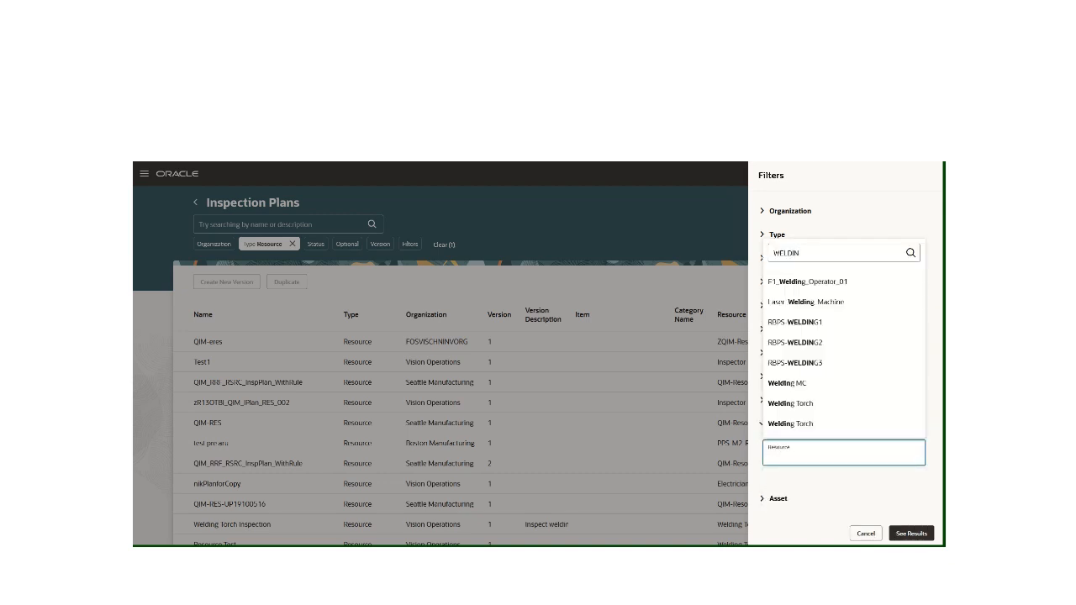
pyautogui.click(806, 407)
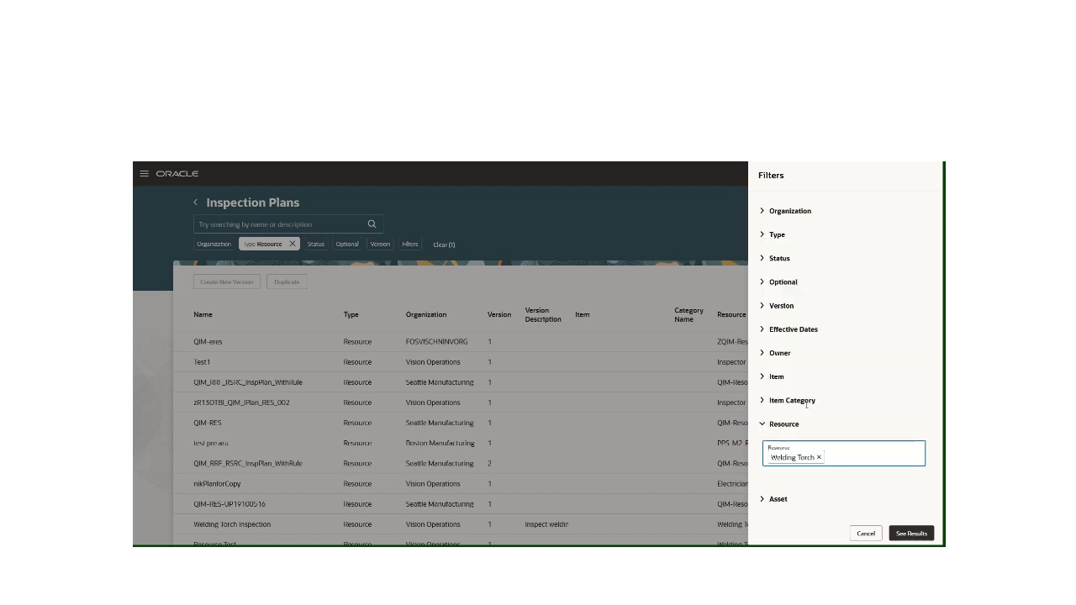
pyautogui.click(896, 532)
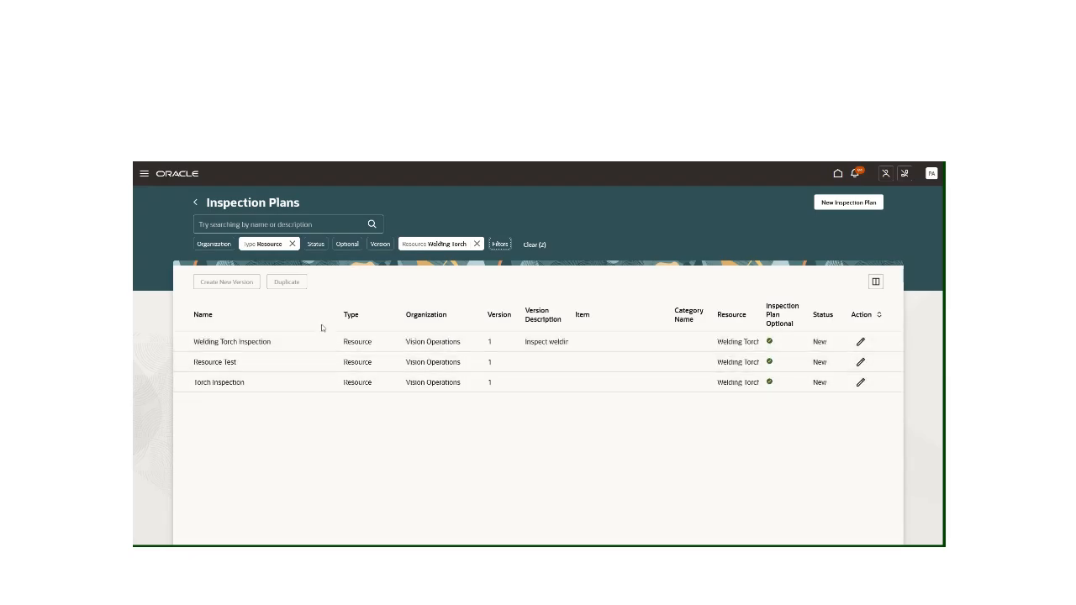
# Open the Welding Torch Inspection plan's specifications, and set the Trigger Pull Force characteristic's target to 5 and save it
pyautogui.click(861, 342)
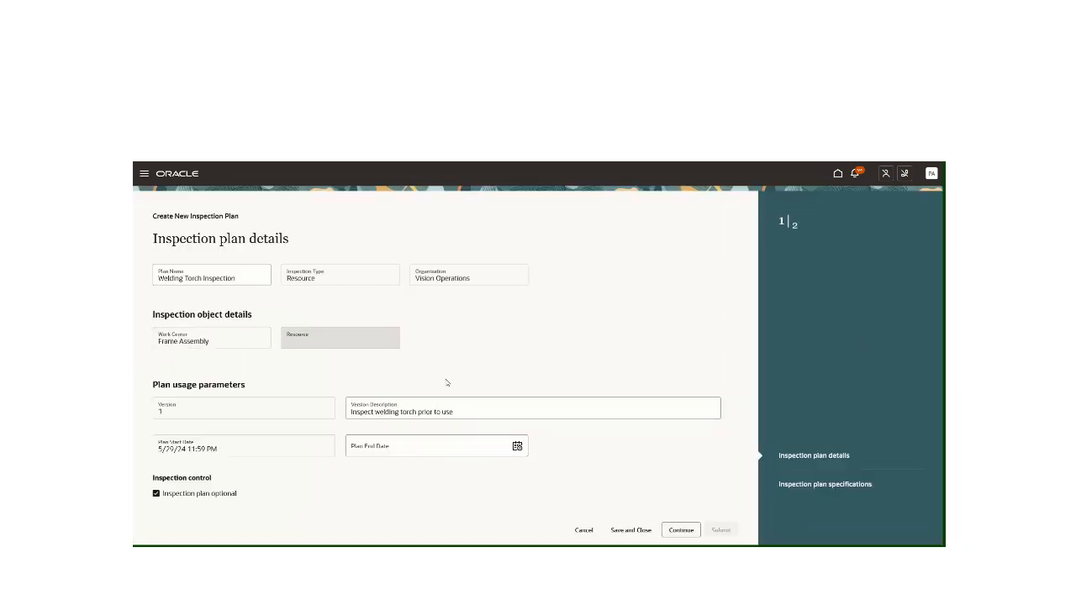
pyautogui.click(816, 484)
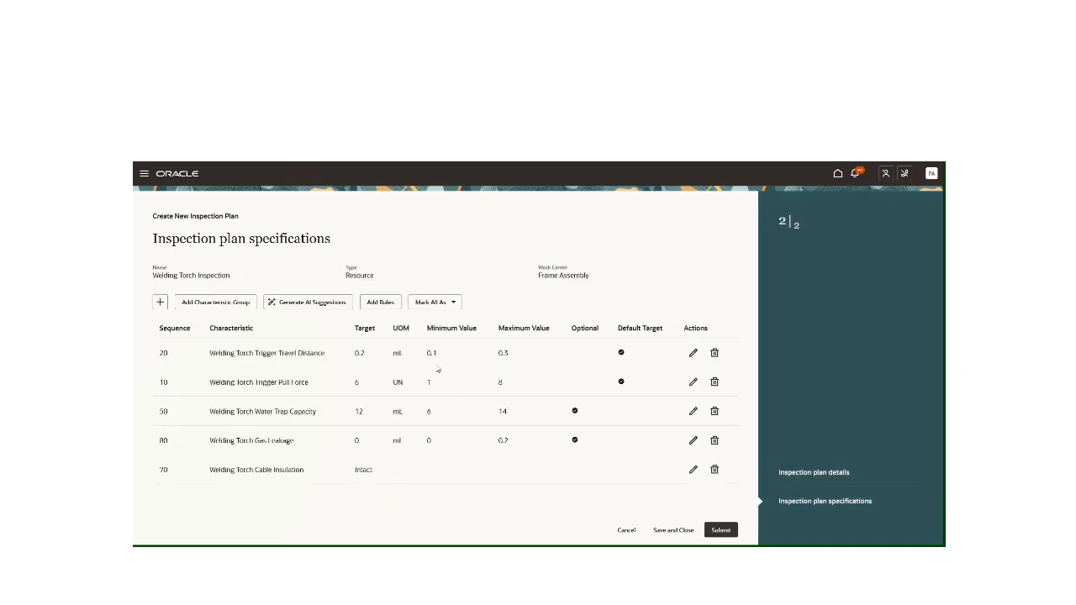
pyautogui.click(360, 386)
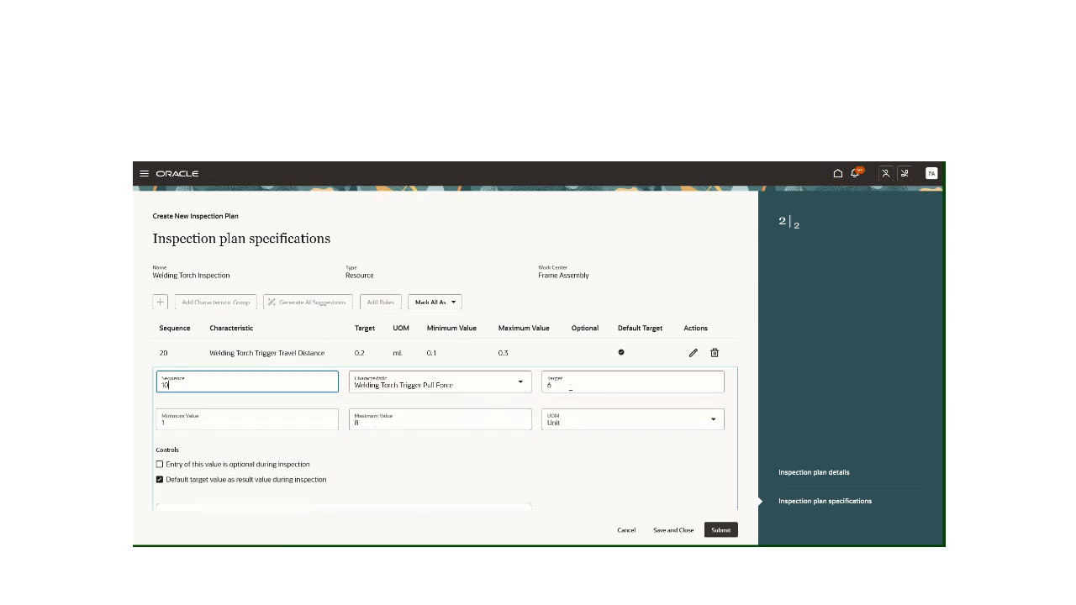
pyautogui.click(571, 387)
pyautogui.press('BackSpace')
pyautogui.write('5')
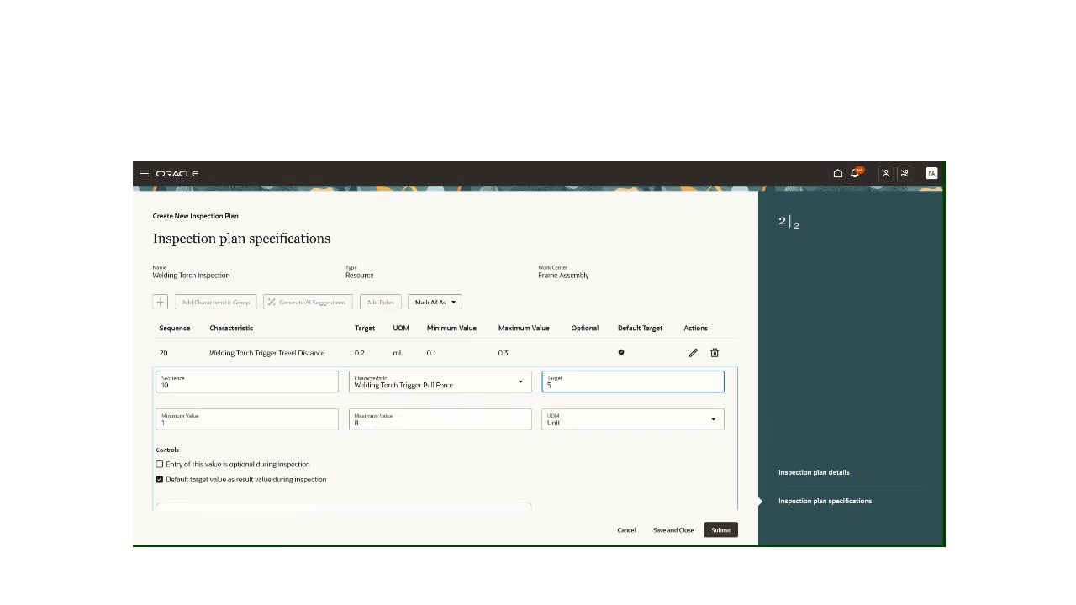
pyautogui.scroll(-3, 711, 442)
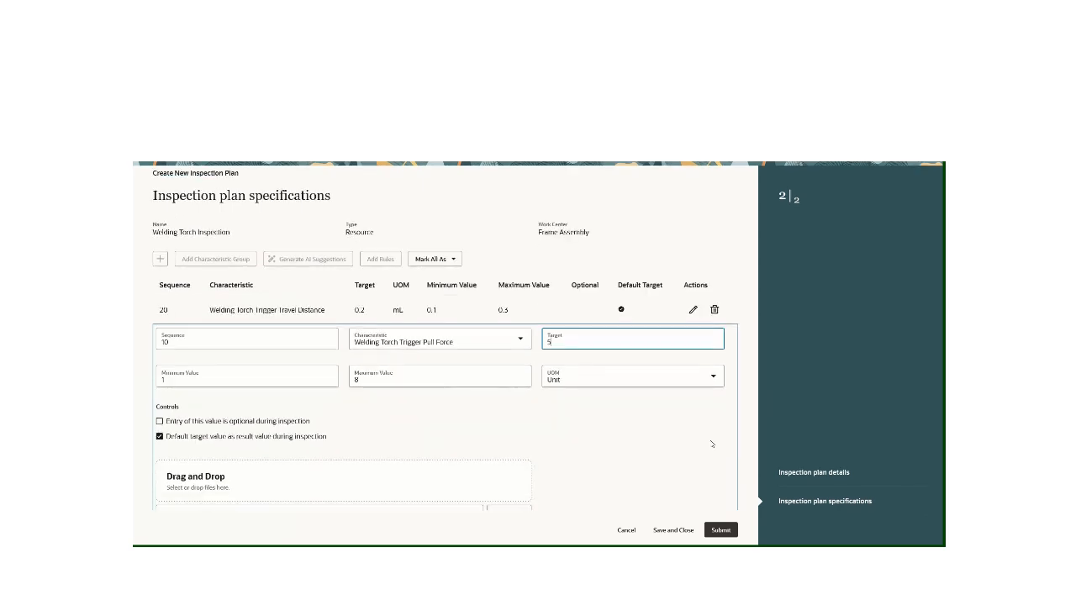
pyautogui.click(721, 459)
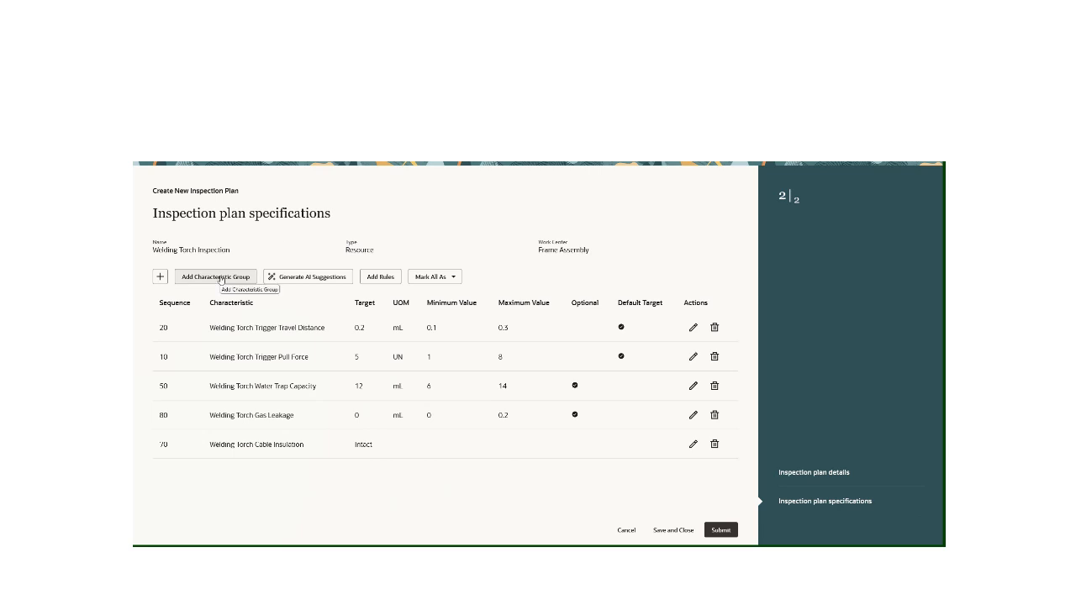
# Start a new blank characteristic, cancel it, and save and close the Welding Torch Inspection plan
pyautogui.click(159, 277)
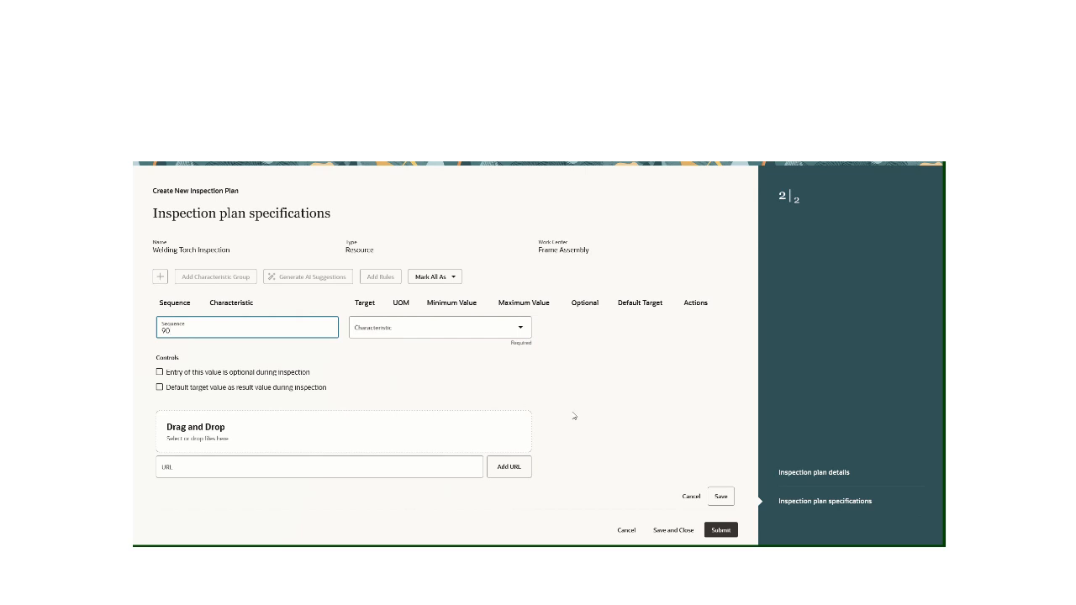
pyautogui.click(691, 497)
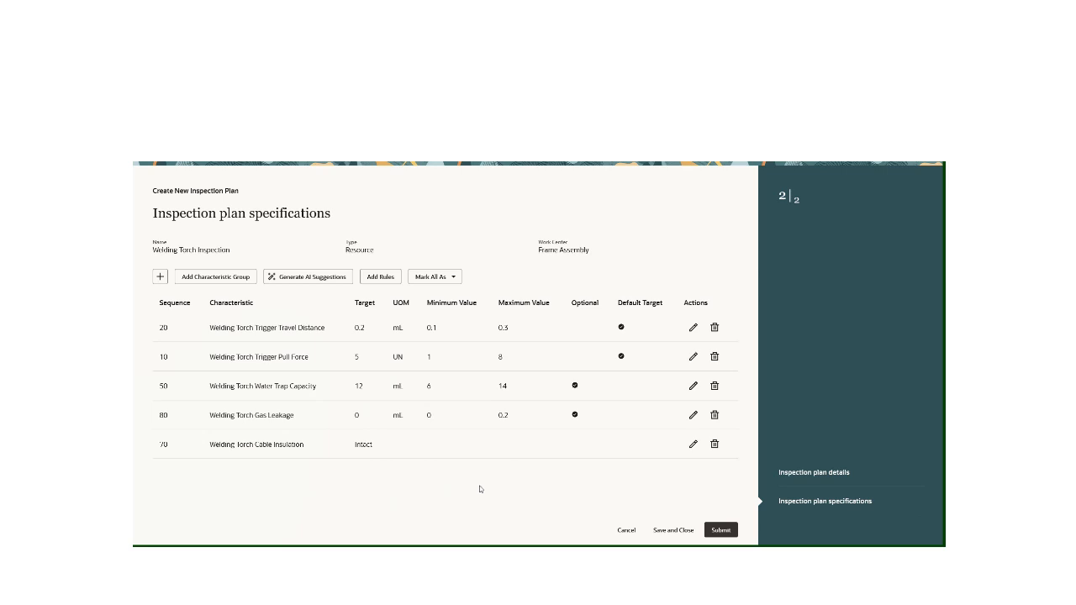
pyautogui.click(683, 530)
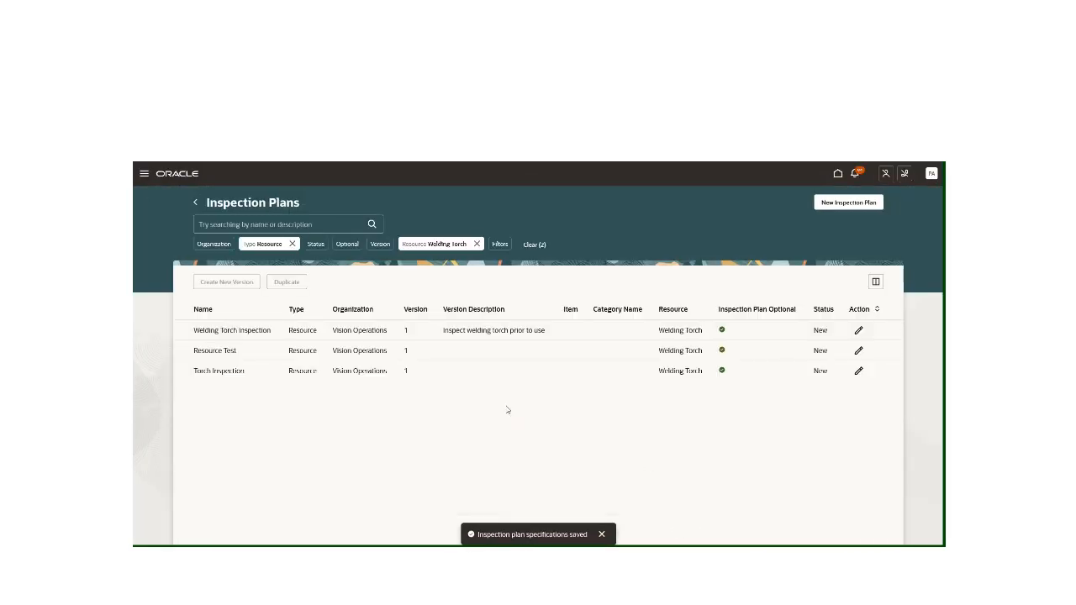